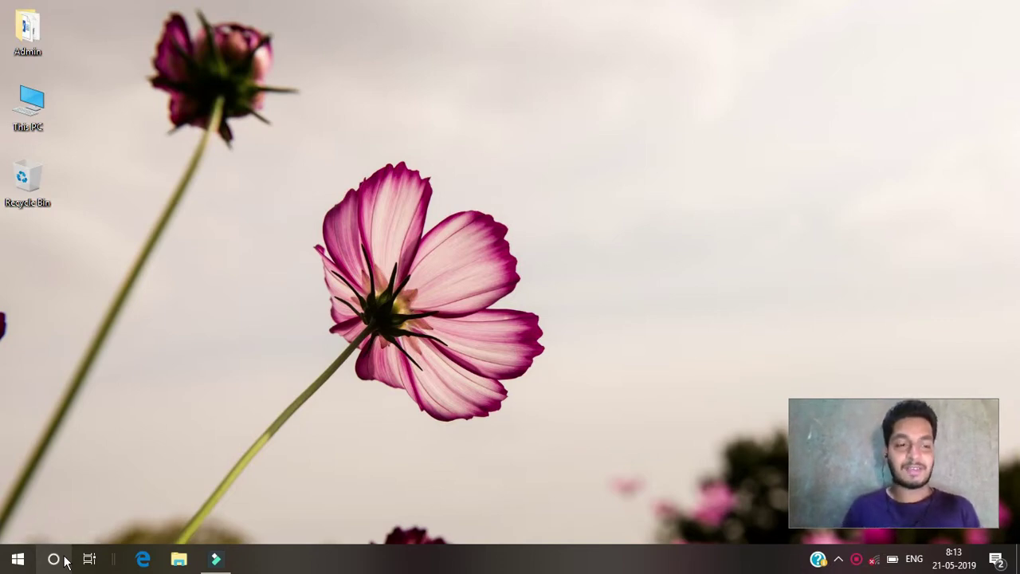
- Launch LTspice XVII by searching 'lt' in the Windows taskbar search
{"action": "left_click", "coordinate": [54, 559]}
{"action": "type", "text": "lt"}
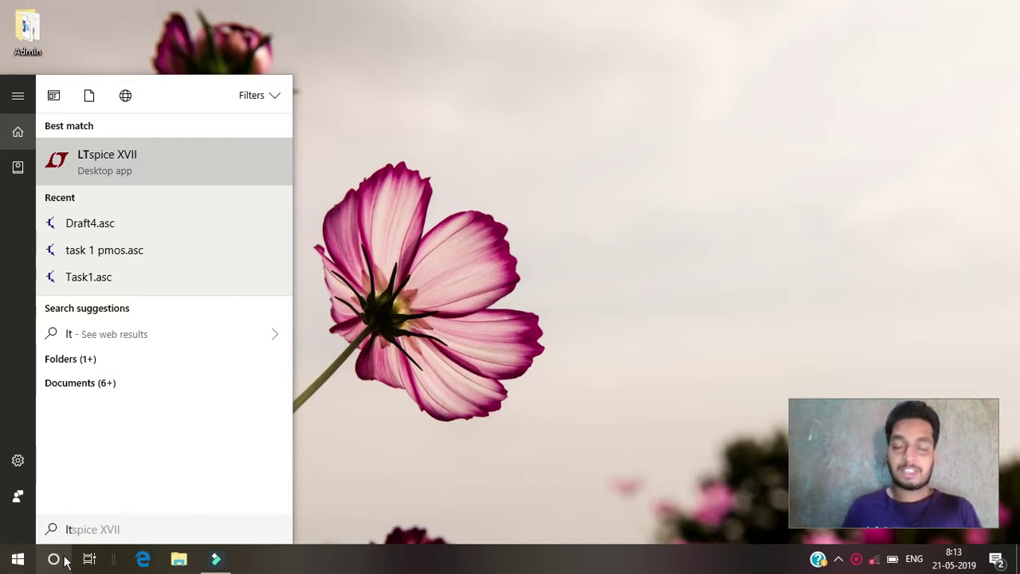
{"action": "key", "text": "Return"}
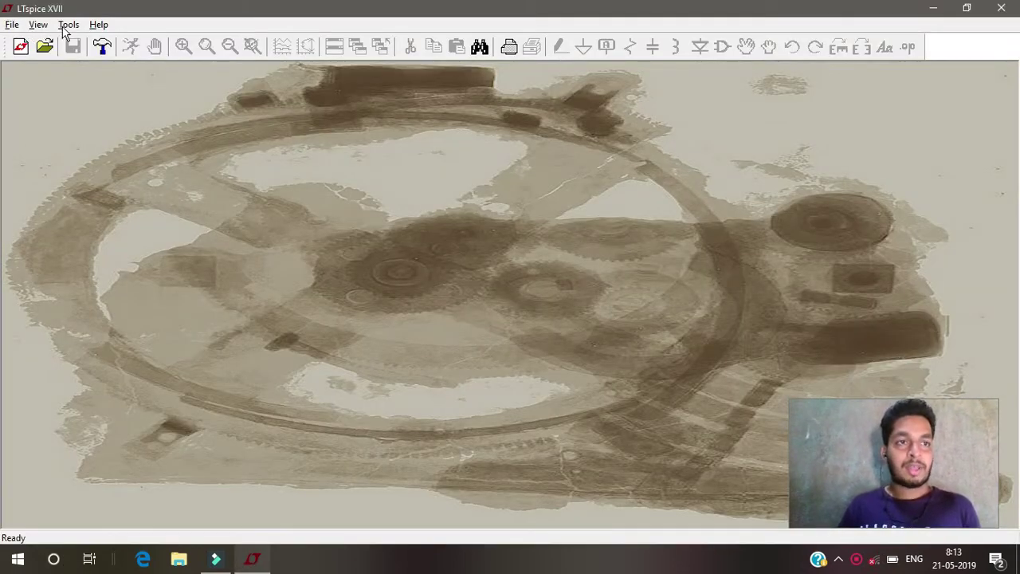
- Open the Draft1.asc diode clipper schematic and run its simulation
{"action": "left_click", "coordinate": [22, 48]}
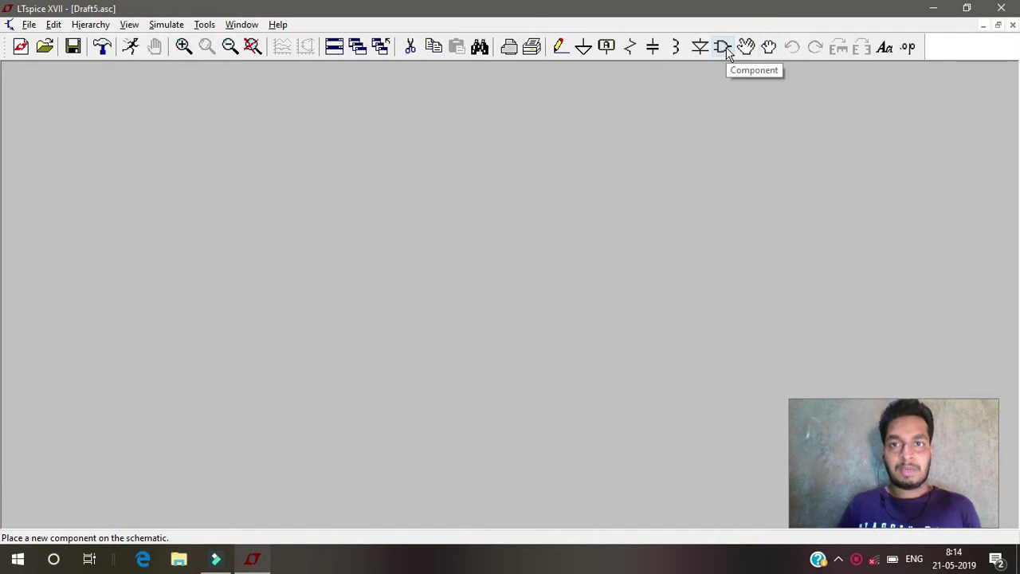
{"action": "left_click", "coordinate": [29, 25]}
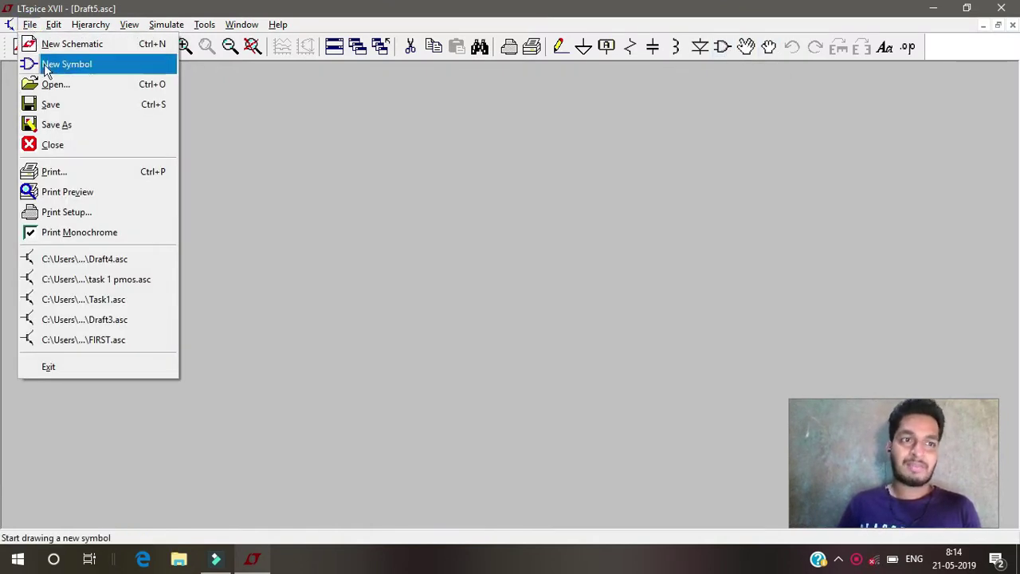
{"action": "left_click", "coordinate": [56, 90]}
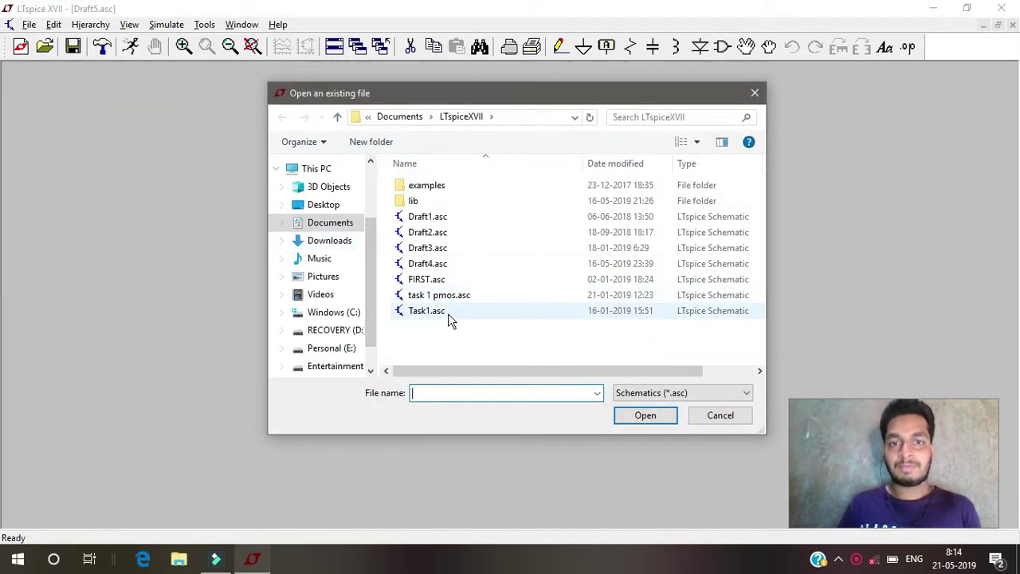
{"action": "left_click", "coordinate": [438, 220]}
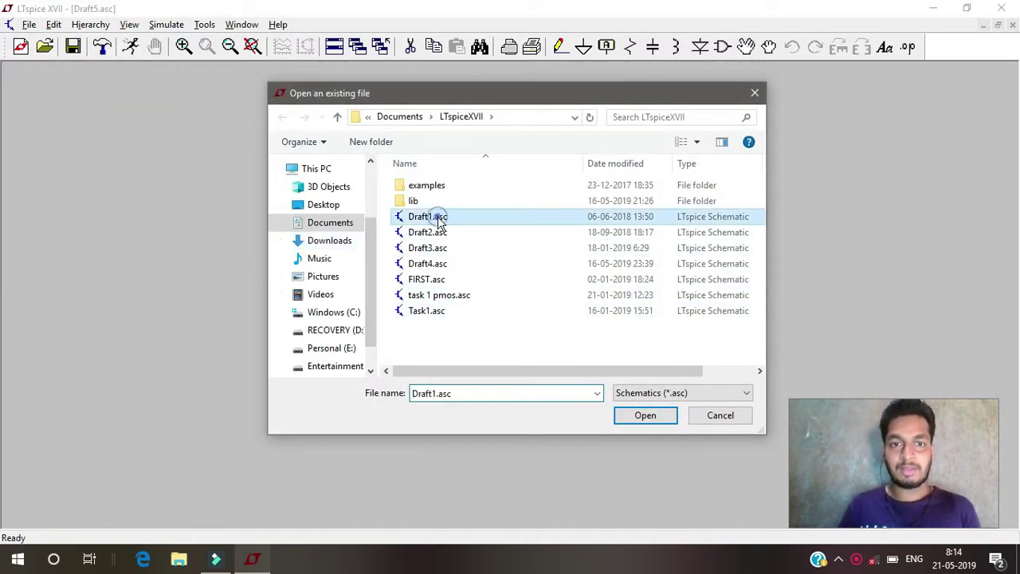
{"action": "double_click", "coordinate": [438, 220]}
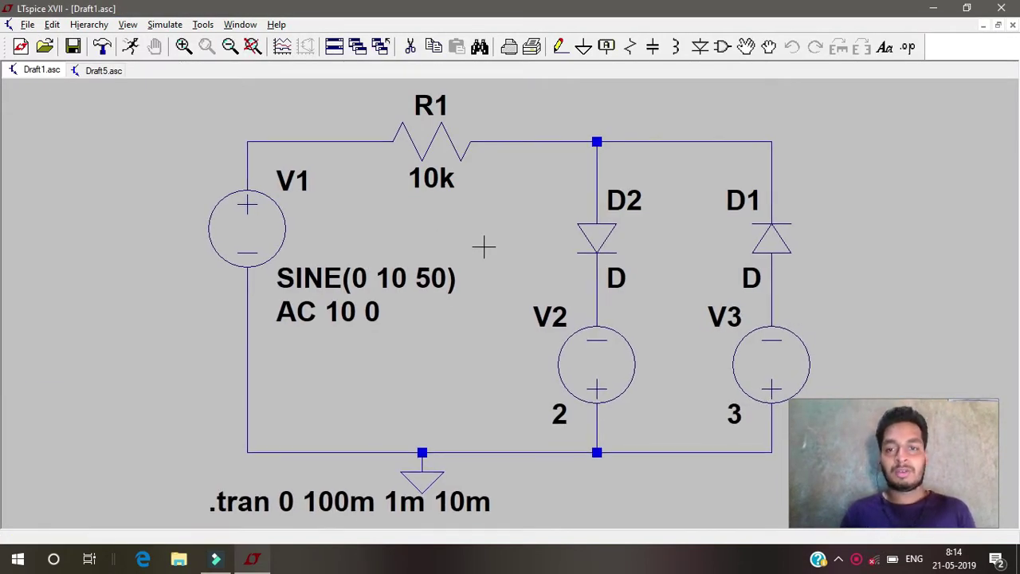
{"action": "scroll", "coordinate": [483, 247], "scroll_direction": "down", "scroll_amount": 1}
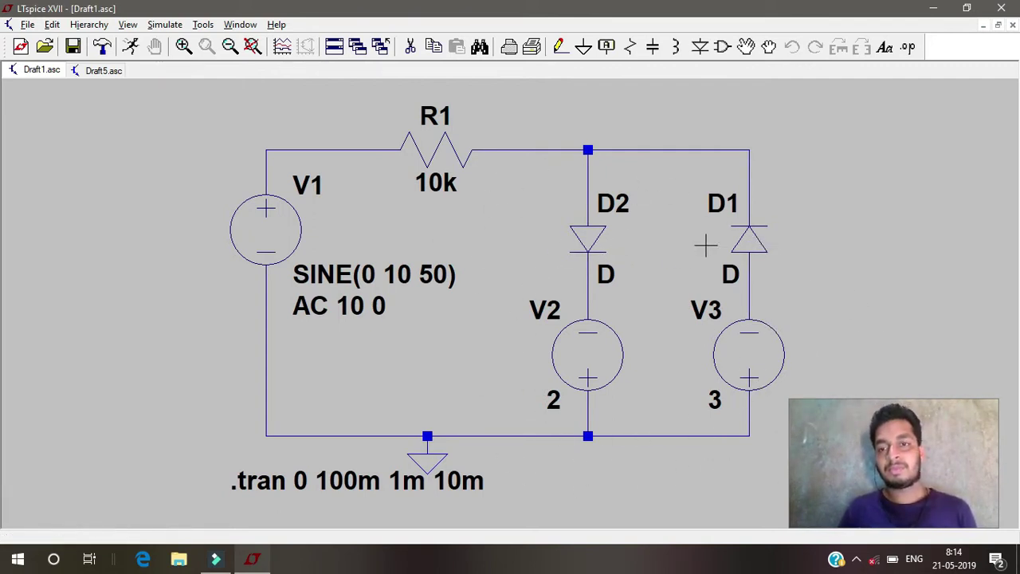
{"action": "left_click", "coordinate": [129, 46]}
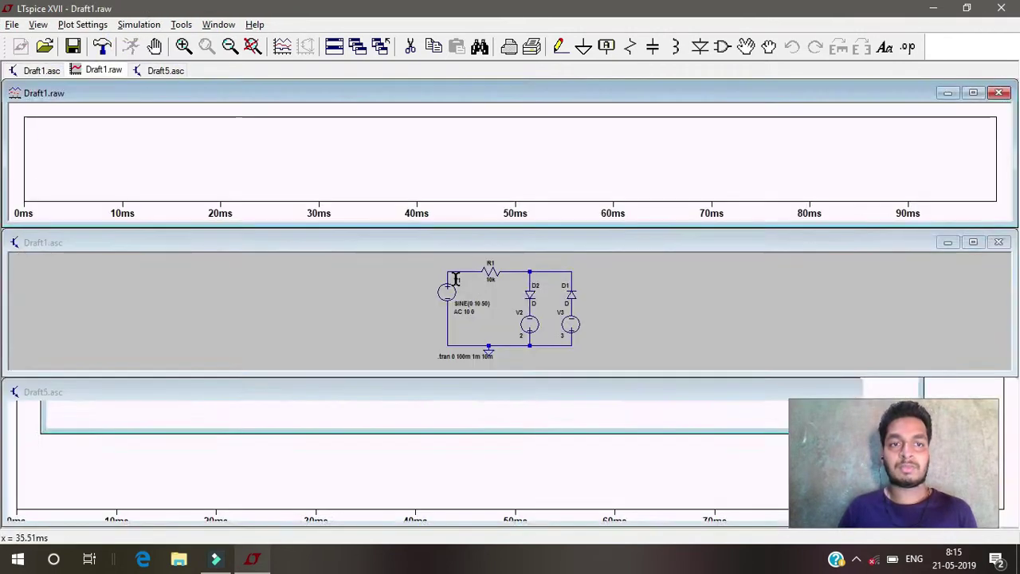
- Probe V(n002) and V(n001) on the schematic and maximize the Draft1.raw plot pane
{"action": "left_click", "coordinate": [542, 328]}
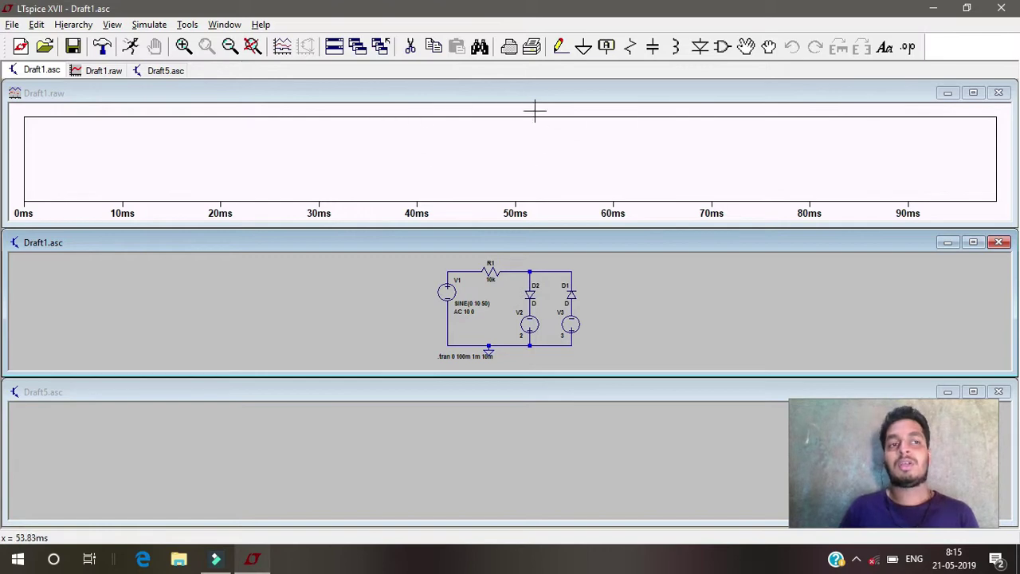
{"action": "left_click", "coordinate": [580, 271]}
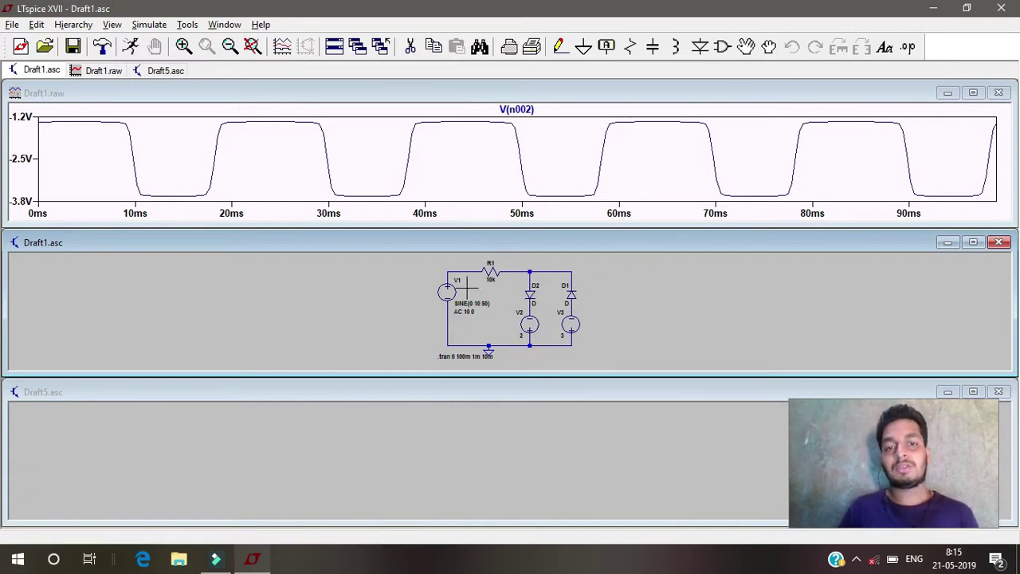
{"action": "left_click", "coordinate": [458, 272]}
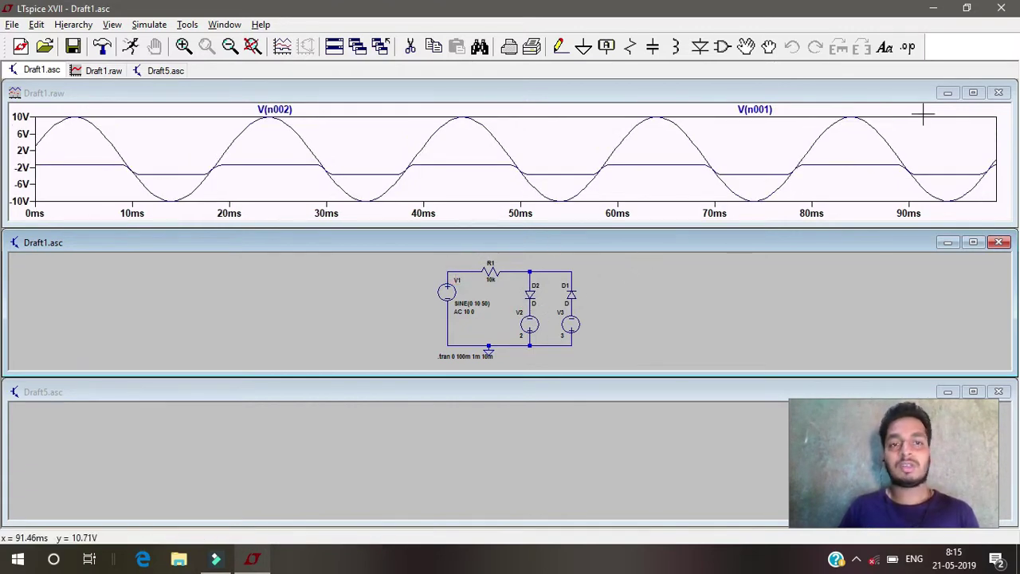
{"action": "left_click", "coordinate": [978, 92]}
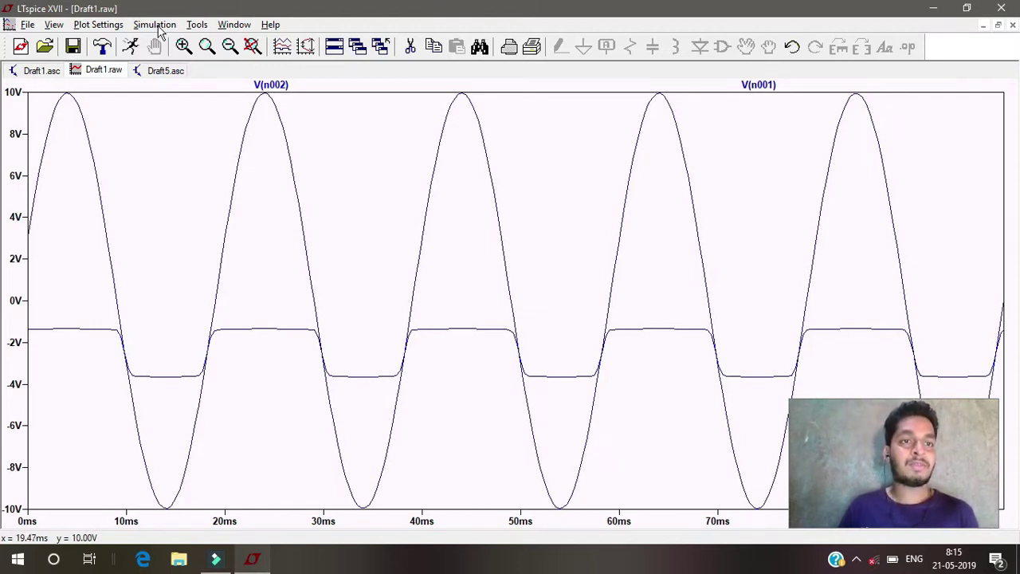
{"action": "left_click", "coordinate": [197, 25]}
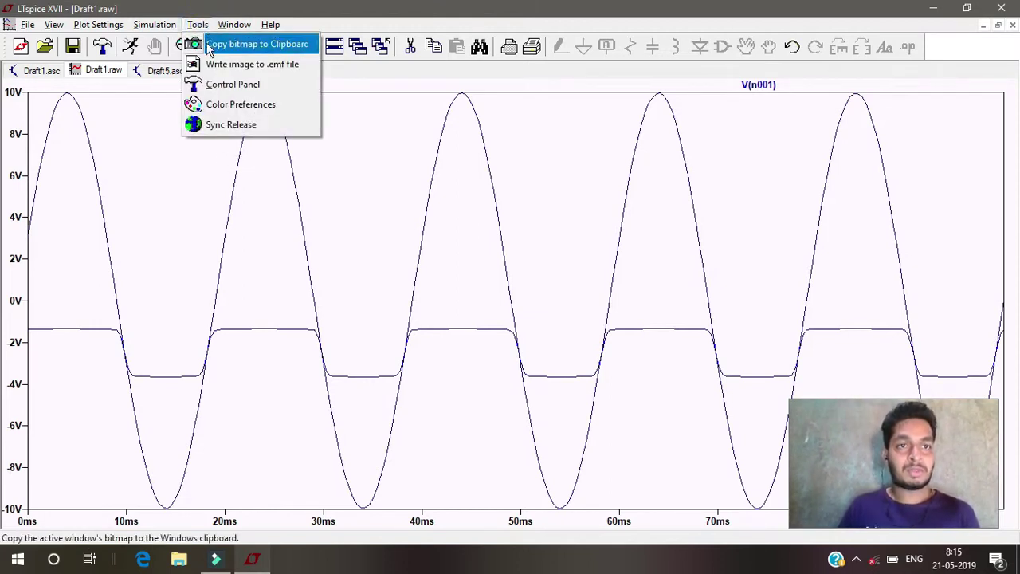
- Set the Data trace width to 3 on the Control Panel's Waveforms tab
{"action": "left_click", "coordinate": [215, 83]}
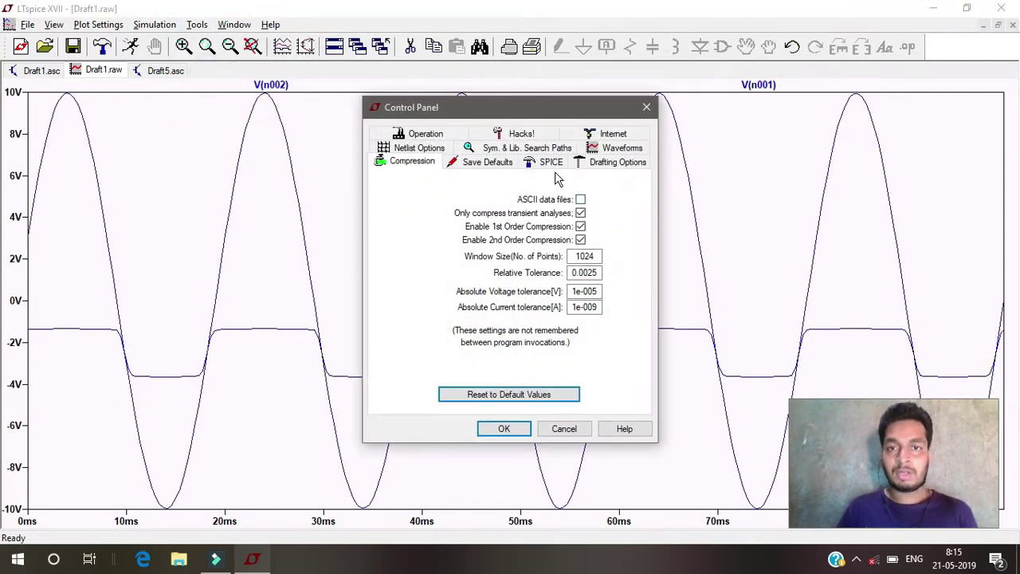
{"action": "left_click", "coordinate": [629, 150]}
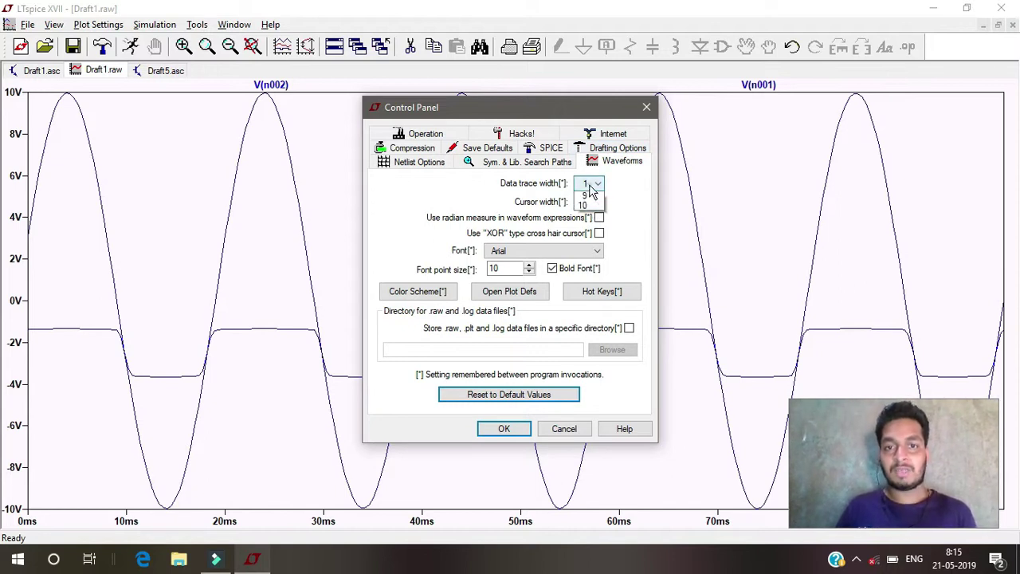
{"action": "left_click", "coordinate": [591, 186]}
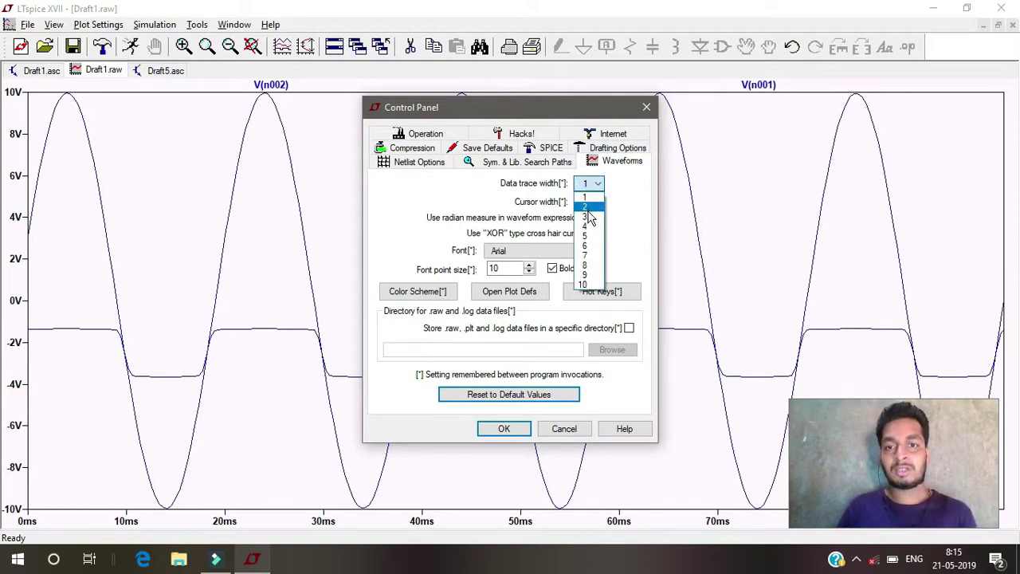
{"action": "left_click", "coordinate": [588, 217]}
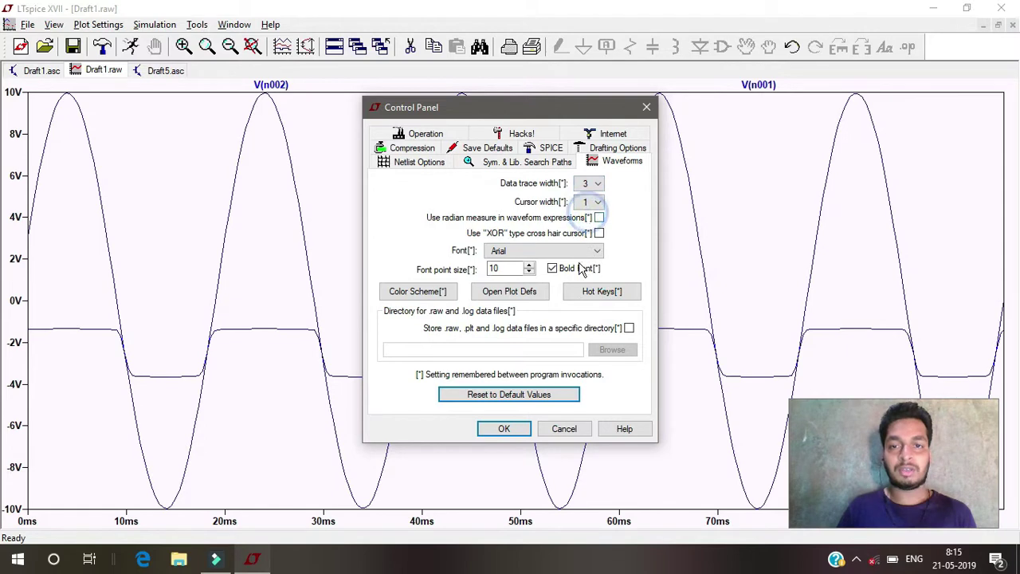
{"action": "left_click", "coordinate": [505, 428]}
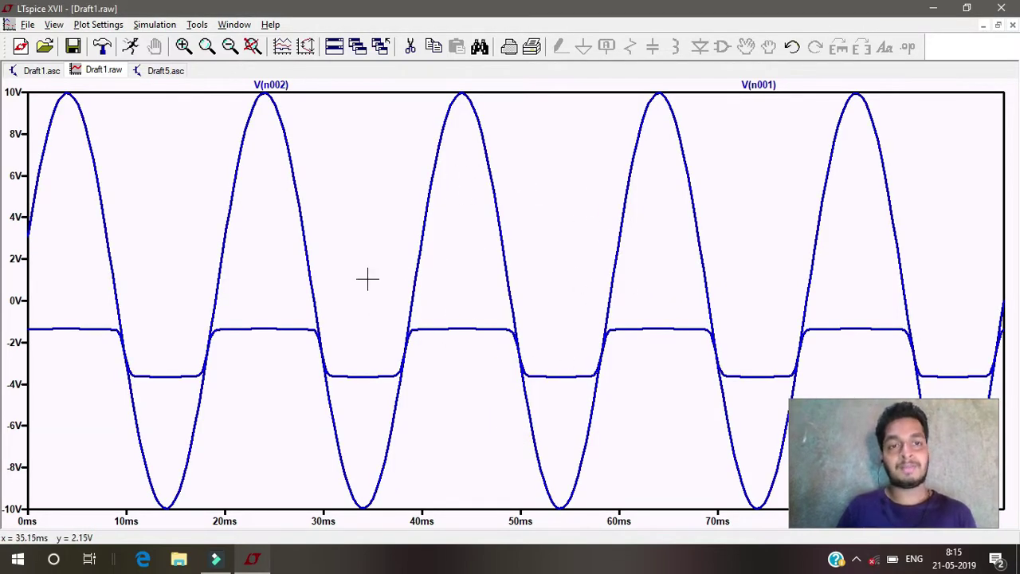
- Set the waveform Background colour to black (red, green, blue 0) in Color Preferences
{"action": "left_click", "coordinate": [199, 26]}
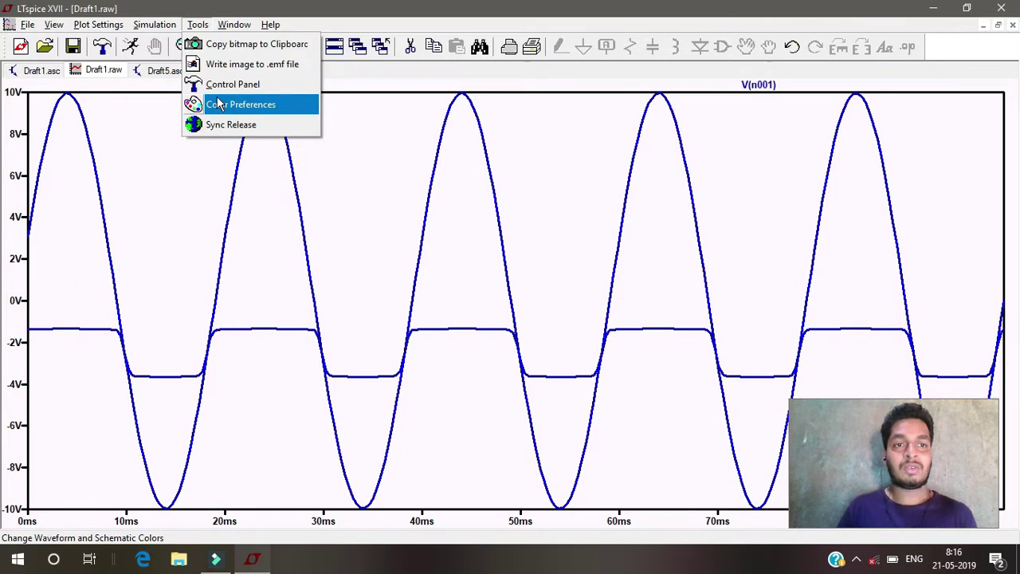
{"action": "left_click", "coordinate": [219, 105]}
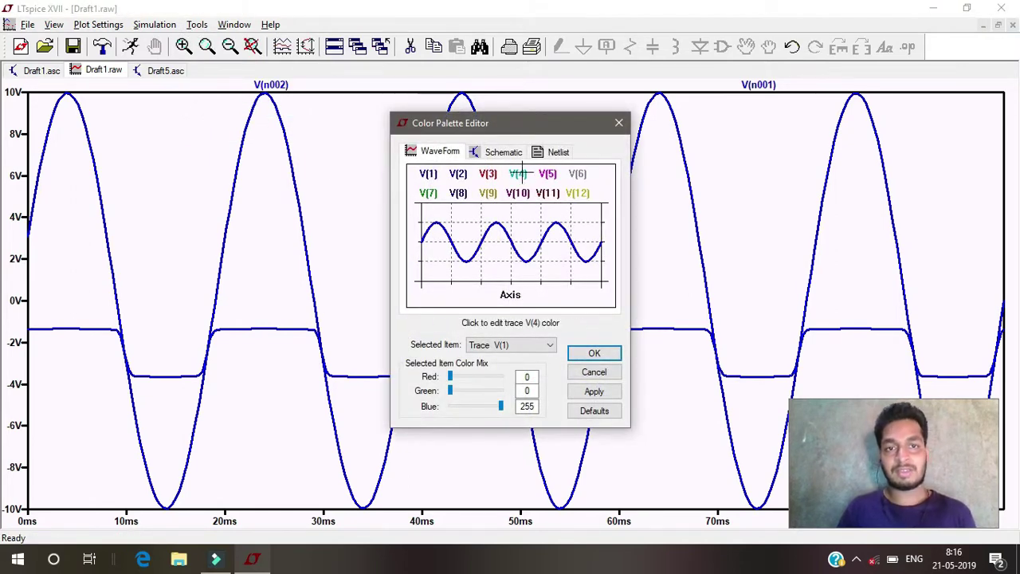
{"action": "left_click", "coordinate": [618, 124]}
{"action": "left_click", "coordinate": [196, 23]}
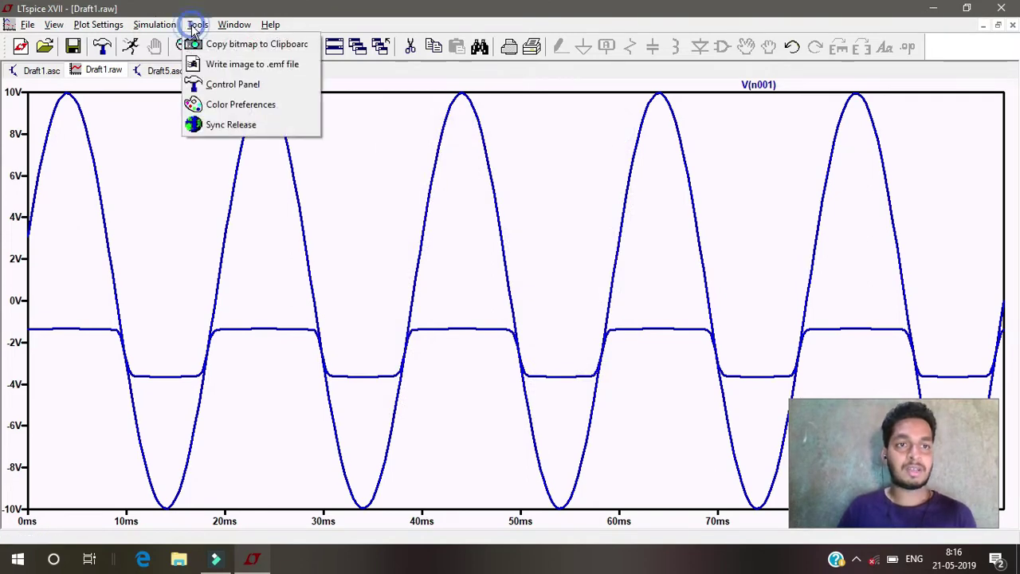
{"action": "left_click", "coordinate": [211, 111]}
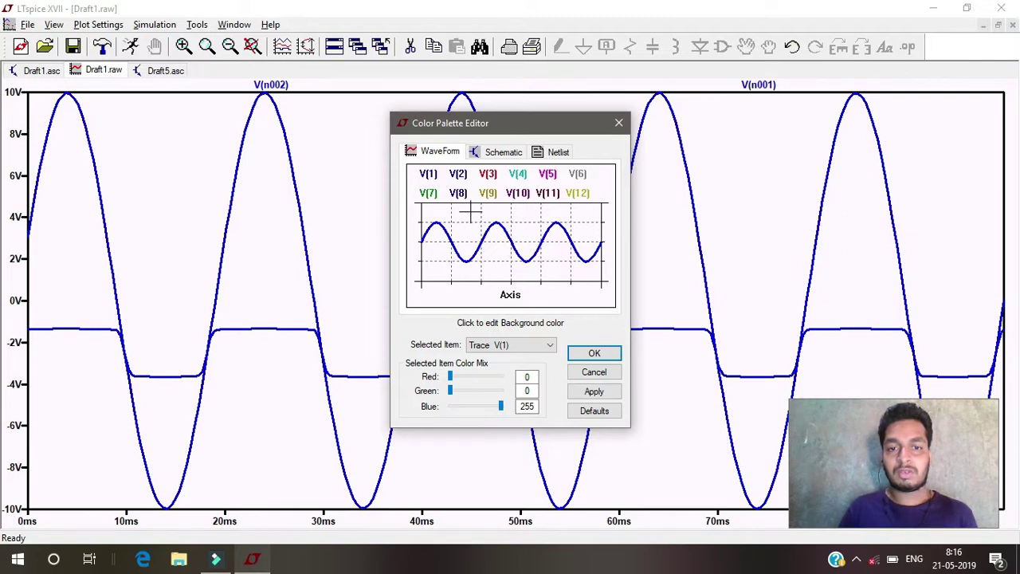
{"action": "left_click", "coordinate": [470, 212]}
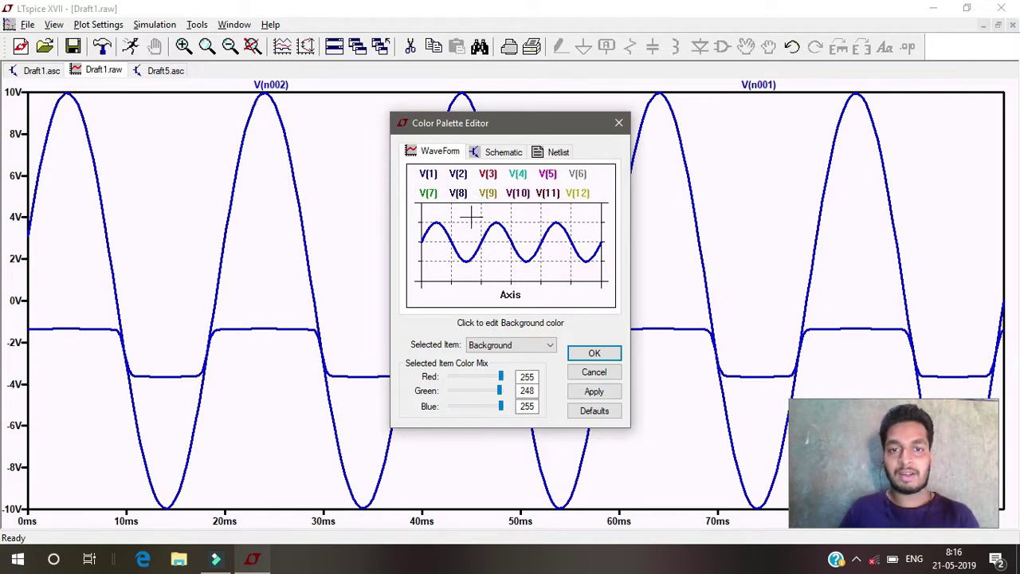
{"action": "left_click", "coordinate": [510, 350]}
{"action": "left_click", "coordinate": [510, 351]}
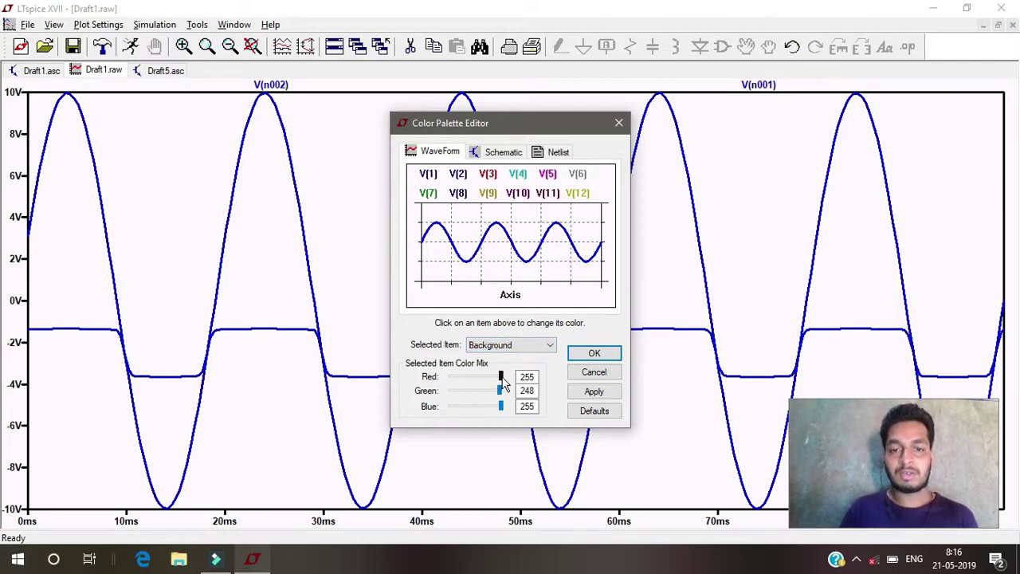
{"action": "mouse_move", "coordinate": [500, 376]}
{"action": "left_mouse_down"}
{"action": "mouse_move", "coordinate": [447, 386]}
{"action": "mouse_move", "coordinate": [448, 407]}
{"action": "left_mouse_up"}
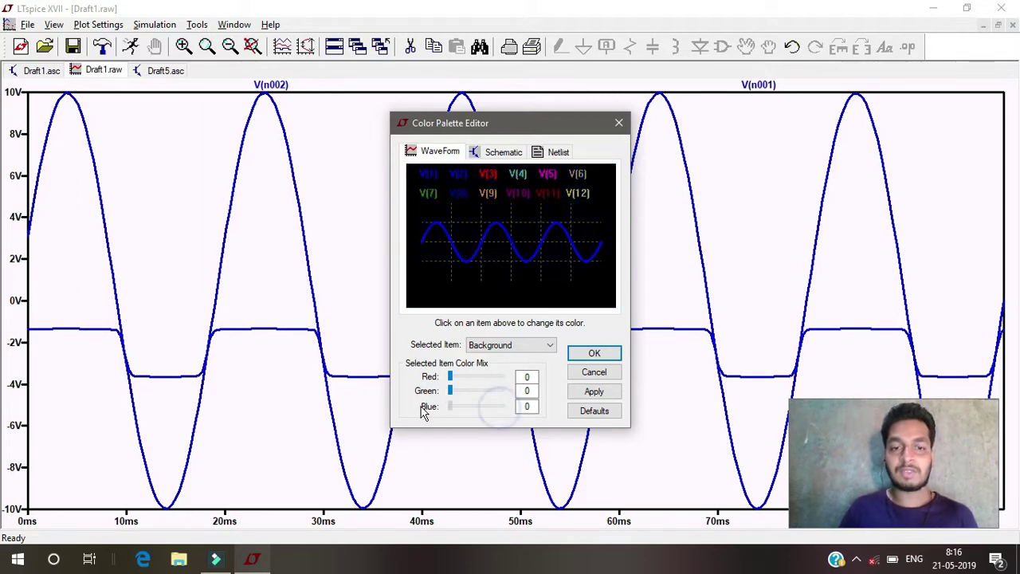
{"action": "left_click", "coordinate": [594, 355]}
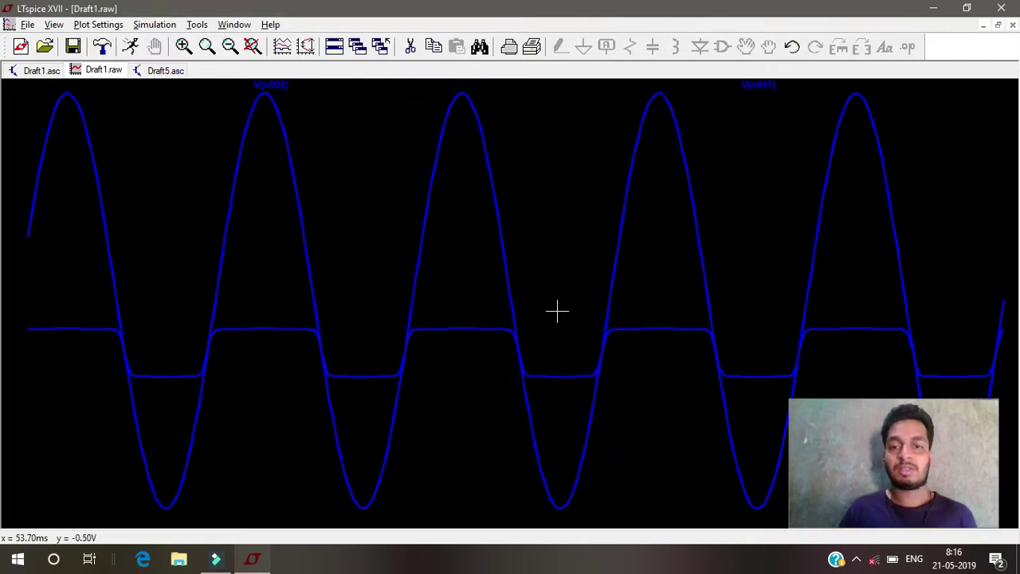
- Turn the V(1) trace cyan and tint the plot background mauve
{"action": "left_click", "coordinate": [206, 26]}
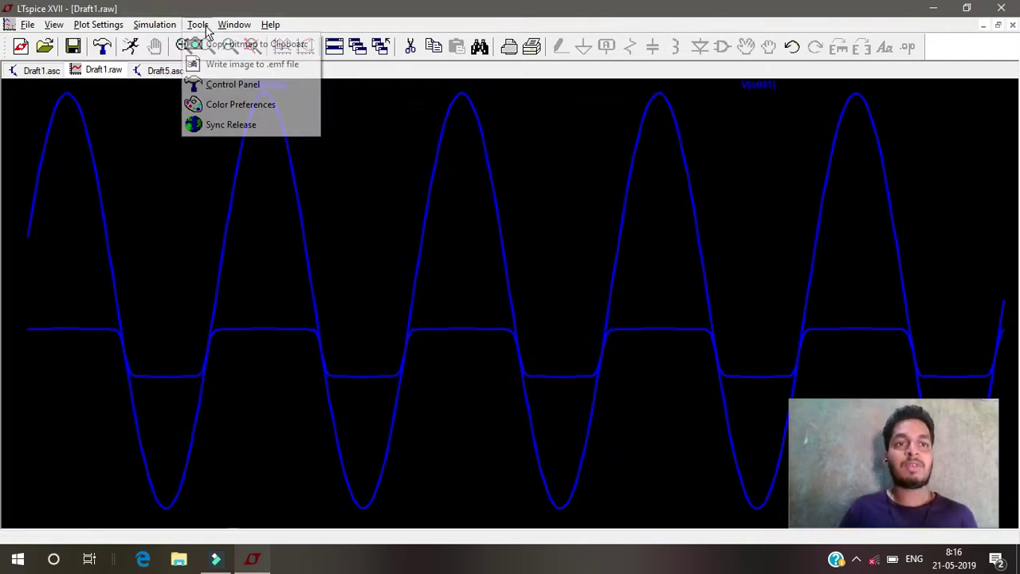
{"action": "left_click", "coordinate": [243, 112]}
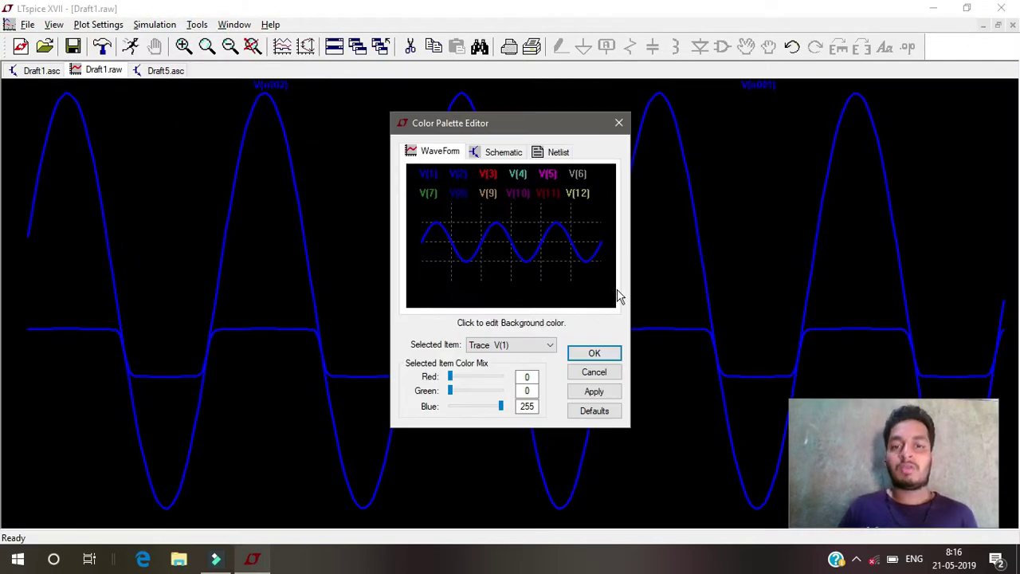
{"action": "left_click_drag", "start_coordinate": [452, 393], "coordinate": [500, 392]}
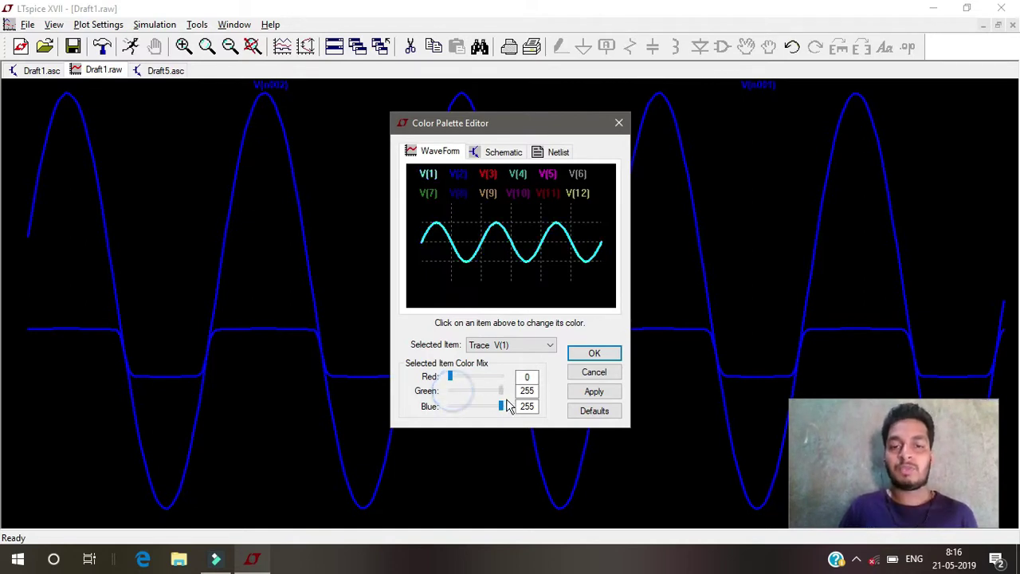
{"action": "left_click", "coordinate": [510, 345]}
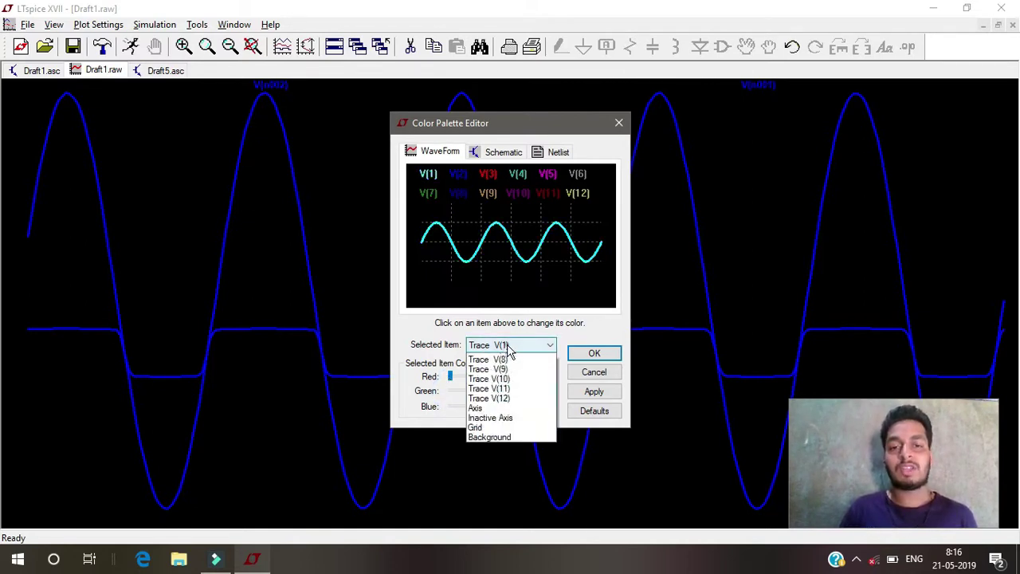
{"action": "left_click", "coordinate": [500, 503]}
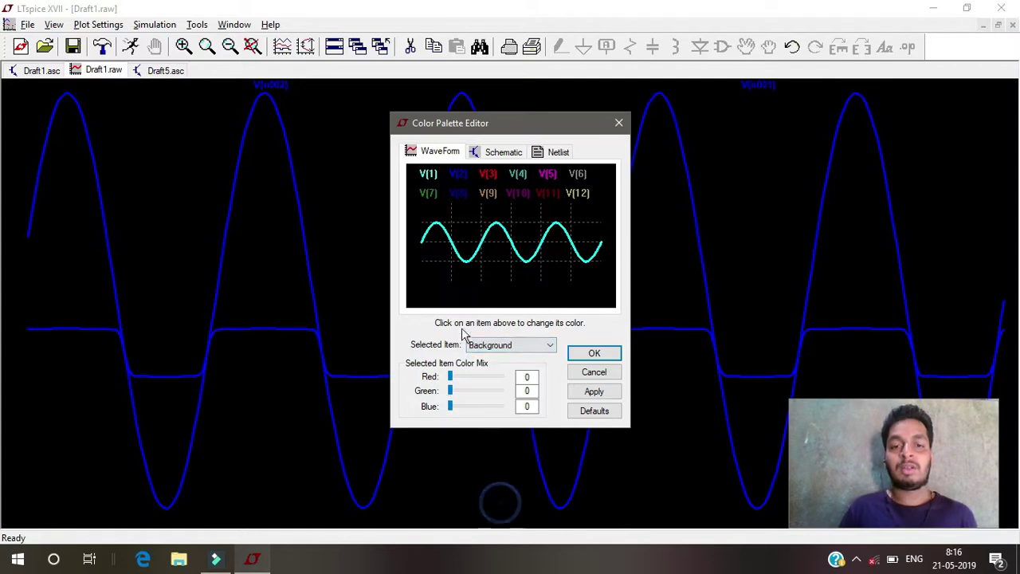
{"action": "mouse_move", "coordinate": [456, 380]}
{"action": "left_mouse_down"}
{"action": "mouse_move", "coordinate": [480, 378]}
{"action": "mouse_move", "coordinate": [491, 390]}
{"action": "left_mouse_up"}
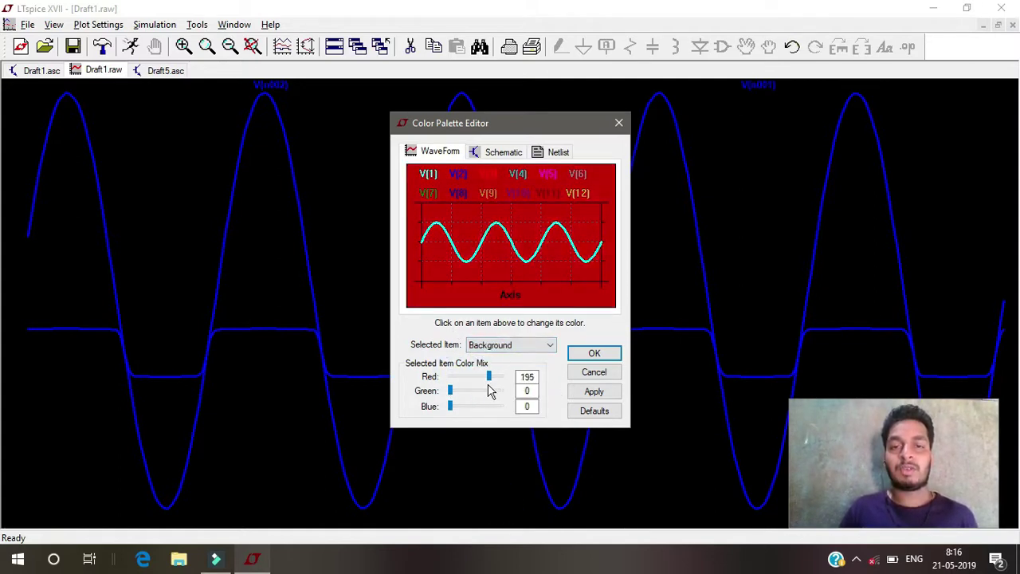
{"action": "mouse_move", "coordinate": [451, 394]}
{"action": "left_mouse_down"}
{"action": "mouse_move", "coordinate": [480, 392]}
{"action": "mouse_move", "coordinate": [483, 407]}
{"action": "left_mouse_up"}
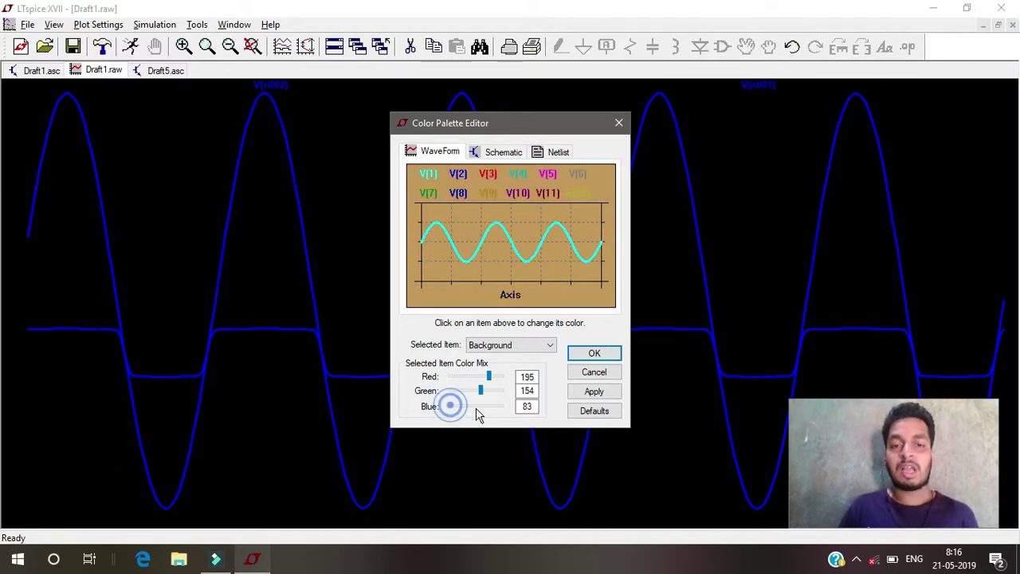
{"action": "left_click", "coordinate": [593, 355]}
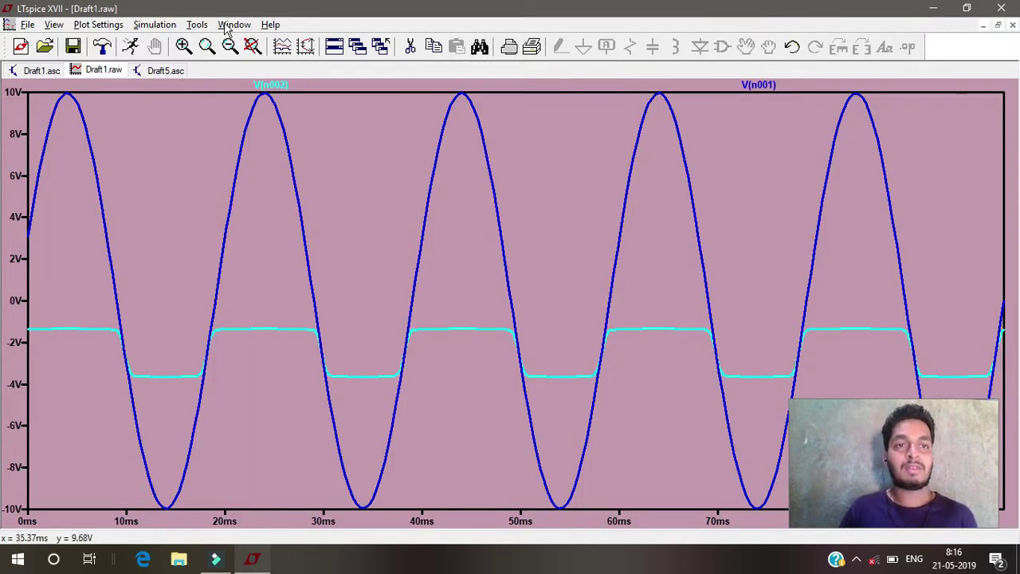
- Raise the background to white (255,255,255), apply it and confirm
{"action": "left_click", "coordinate": [196, 25]}
{"action": "left_click", "coordinate": [225, 103]}
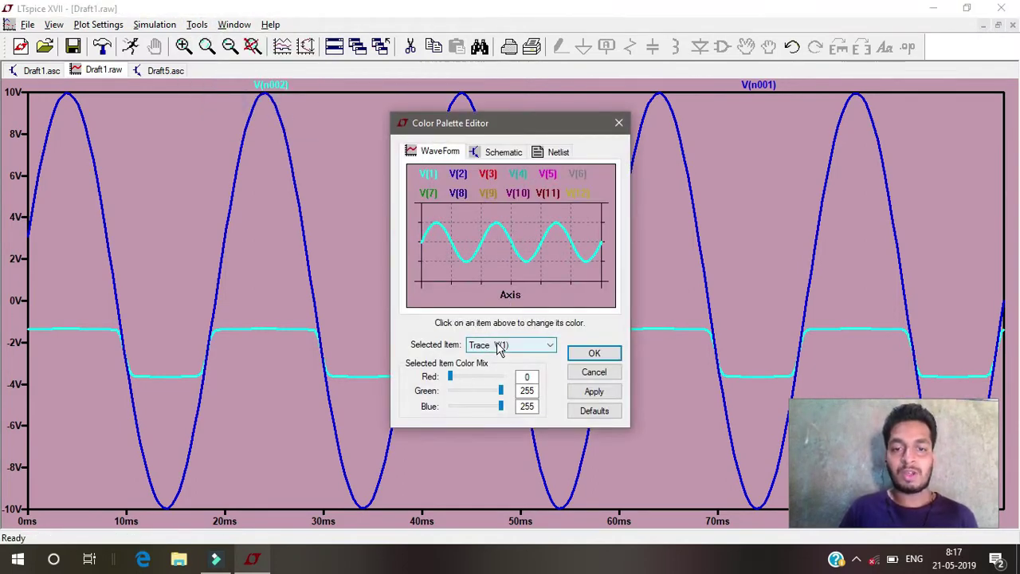
{"action": "left_click", "coordinate": [507, 343]}
{"action": "left_click", "coordinate": [497, 507]}
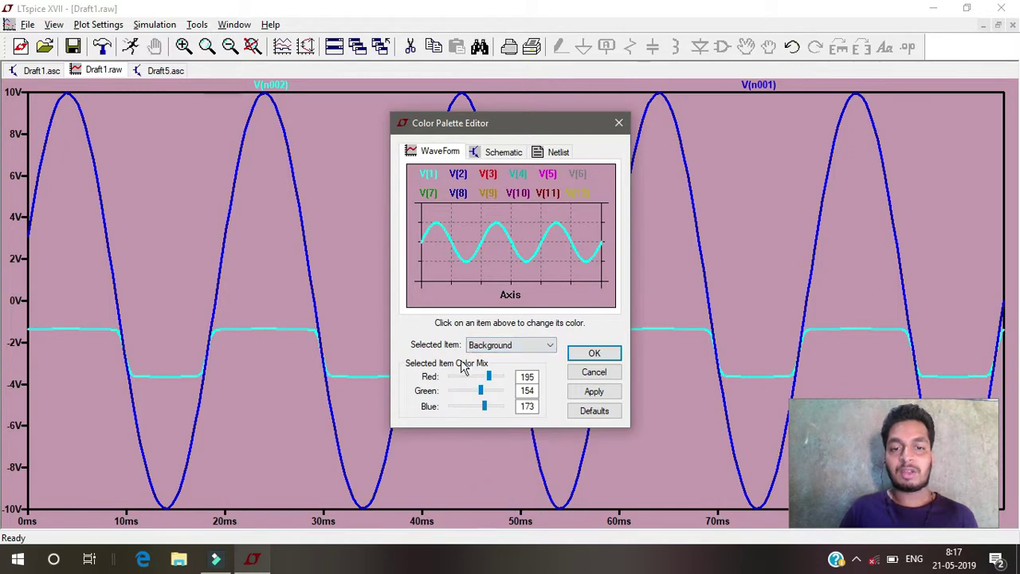
{"action": "mouse_move", "coordinate": [490, 378]}
{"action": "left_mouse_down"}
{"action": "mouse_move", "coordinate": [527, 380]}
{"action": "mouse_move", "coordinate": [503, 392]}
{"action": "mouse_move", "coordinate": [522, 410]}
{"action": "left_mouse_up"}
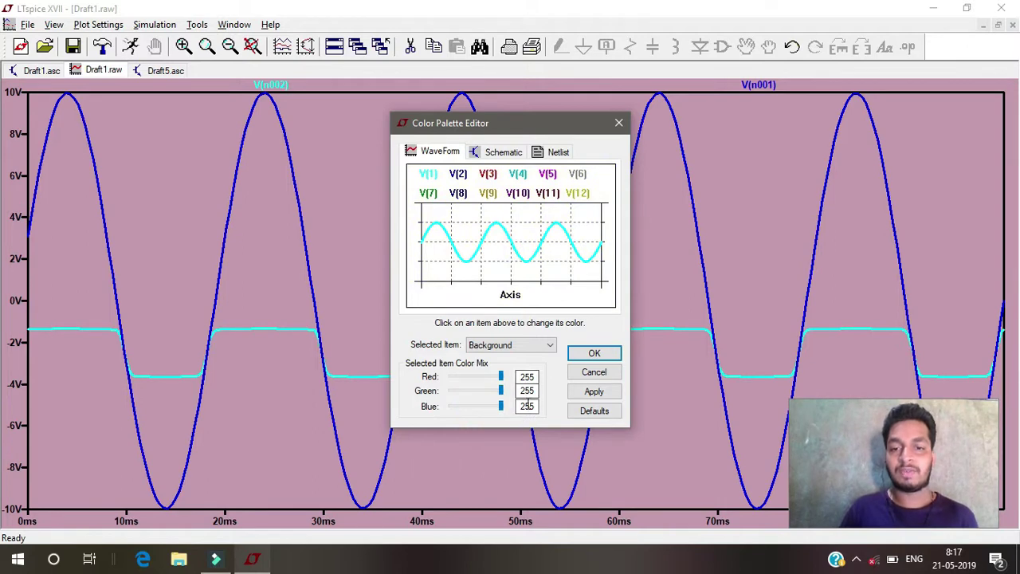
{"action": "left_click", "coordinate": [590, 390]}
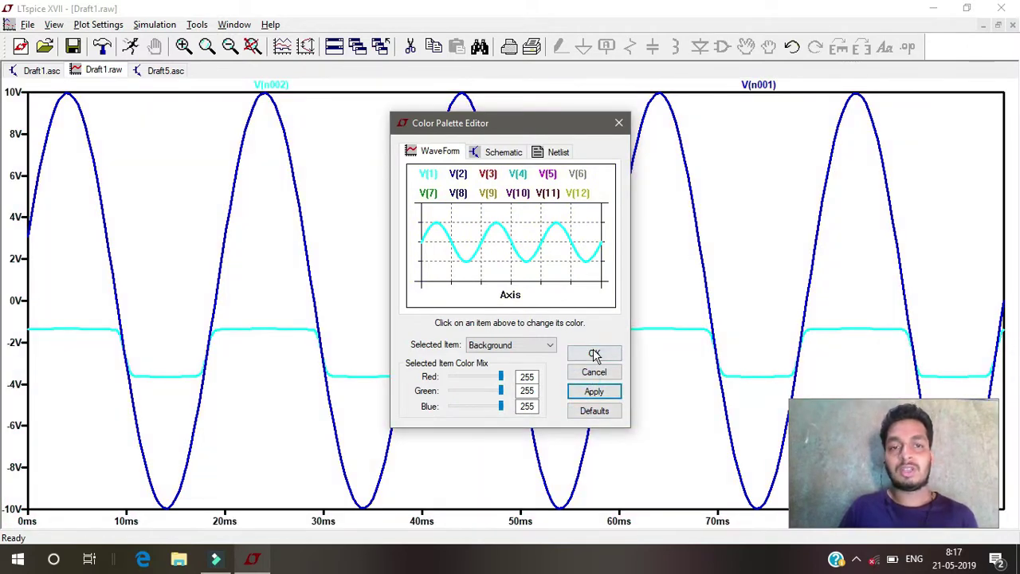
{"action": "left_click", "coordinate": [593, 353]}
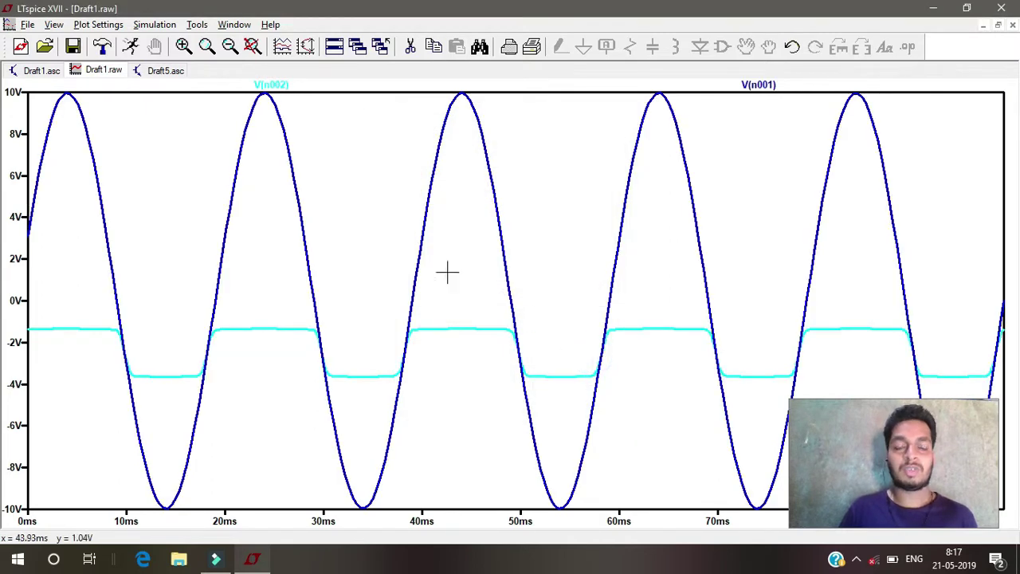
{"action": "left_click", "coordinate": [159, 28]}
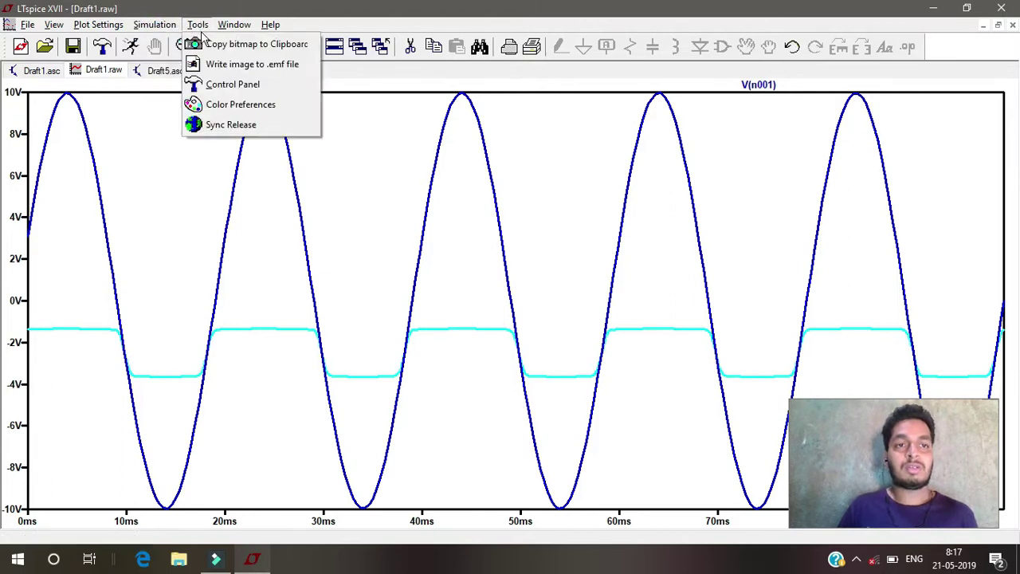
- Recolour the V(1) trace to brown (R131 G75 B0) and apply it
{"action": "left_click", "coordinate": [227, 104]}
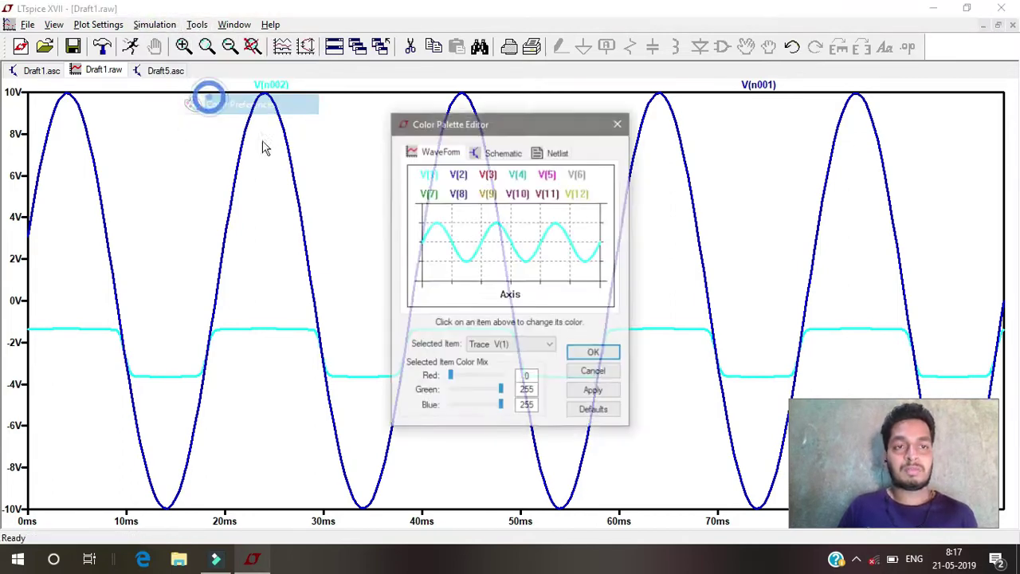
{"action": "left_click", "coordinate": [476, 252]}
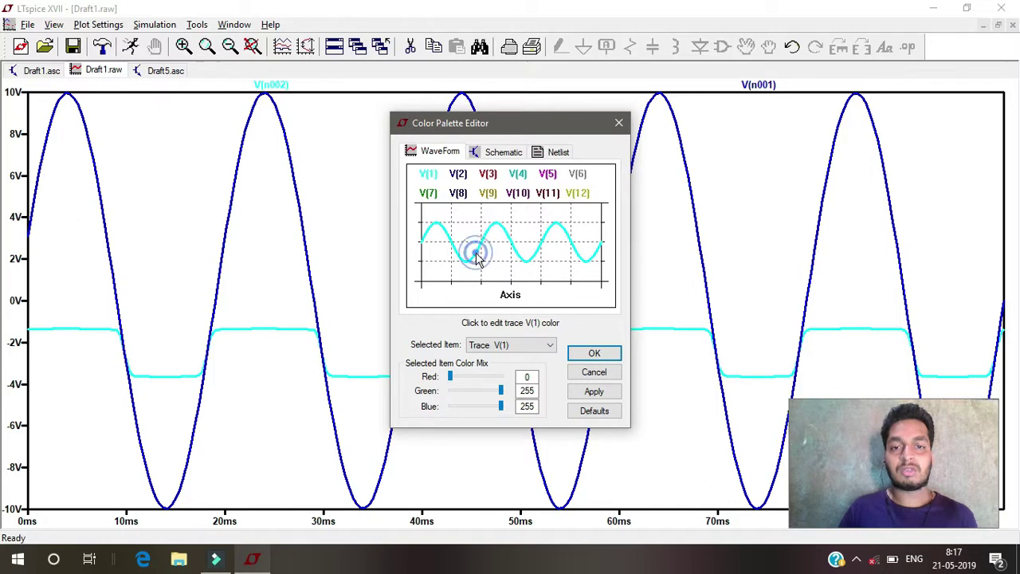
{"action": "left_click_drag", "start_coordinate": [451, 377], "coordinate": [479, 390]}
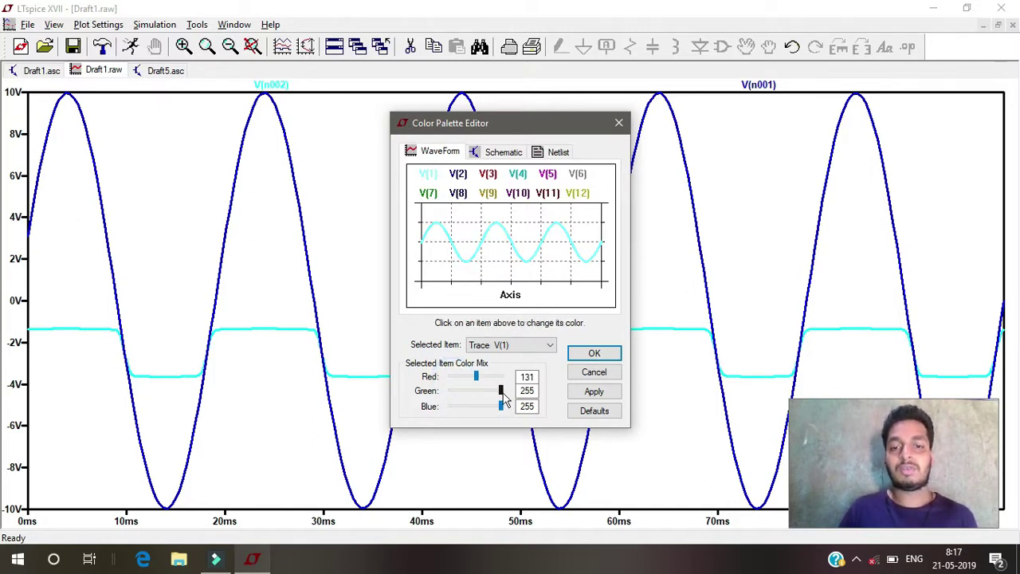
{"action": "left_click_drag", "start_coordinate": [501, 391], "coordinate": [469, 397]}
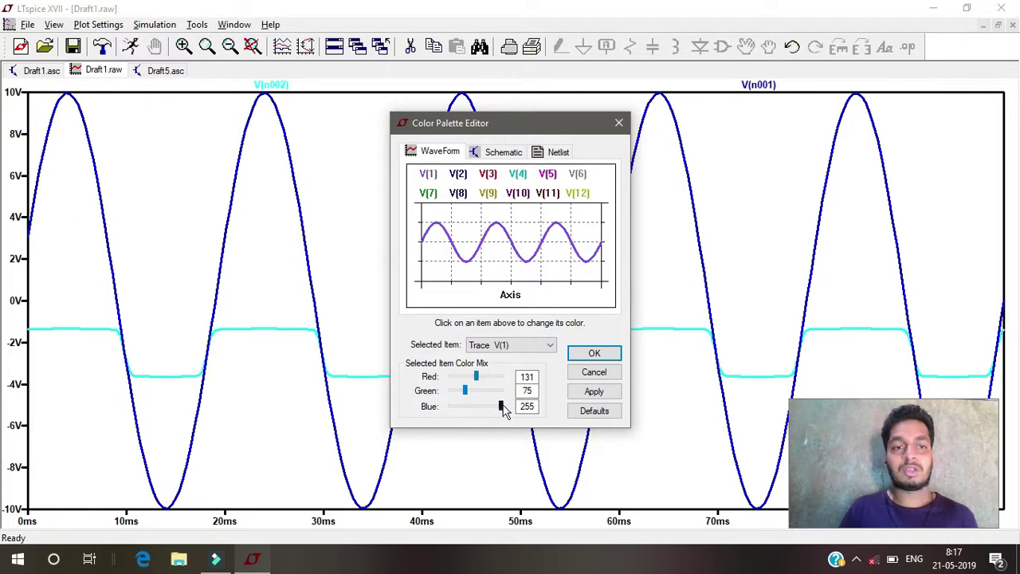
{"action": "left_click_drag", "start_coordinate": [501, 406], "coordinate": [451, 408]}
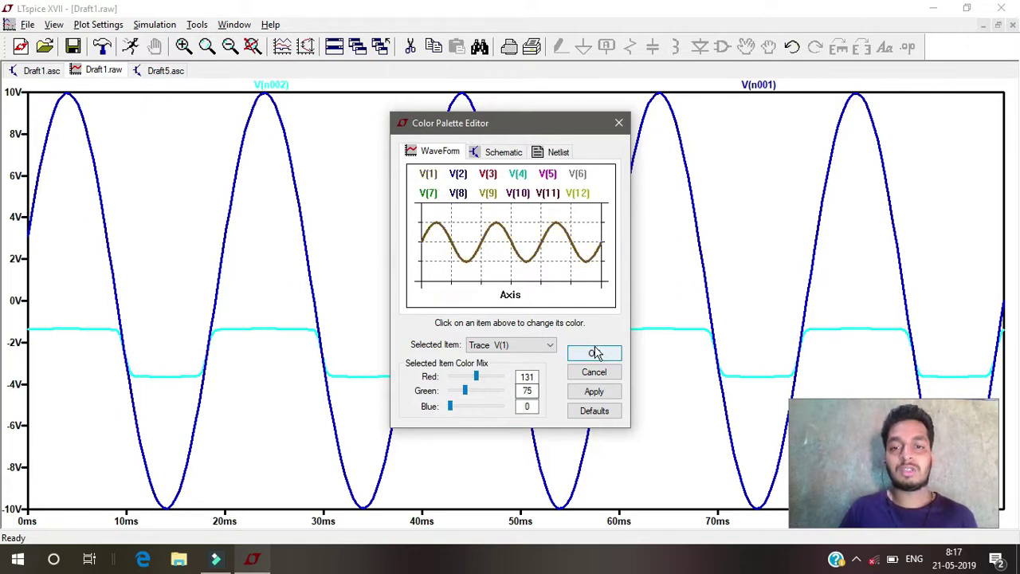
{"action": "left_click", "coordinate": [594, 394]}
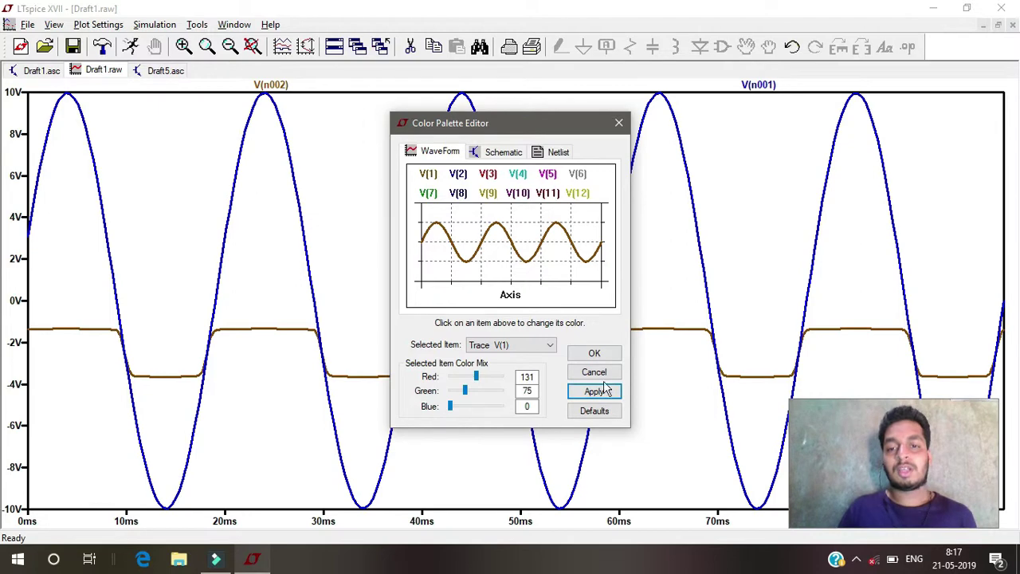
{"action": "left_click", "coordinate": [593, 353]}
- Place a blue Draw > Text annotation reading 'Input' next to the sine's third peak
{"action": "right_click", "coordinate": [370, 156]}
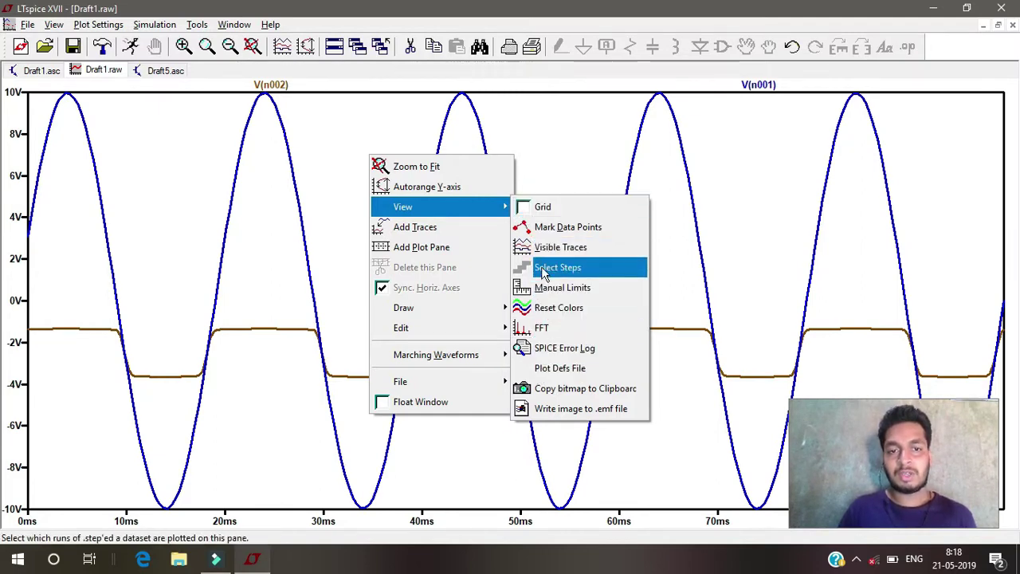
{"action": "mouse_move", "coordinate": [439, 308]}
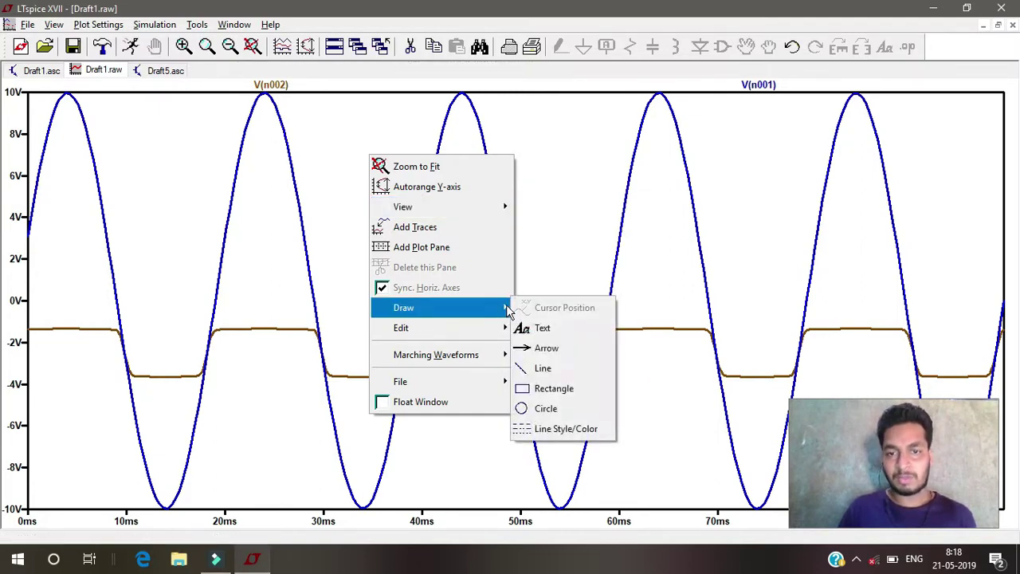
{"action": "left_click", "coordinate": [532, 327]}
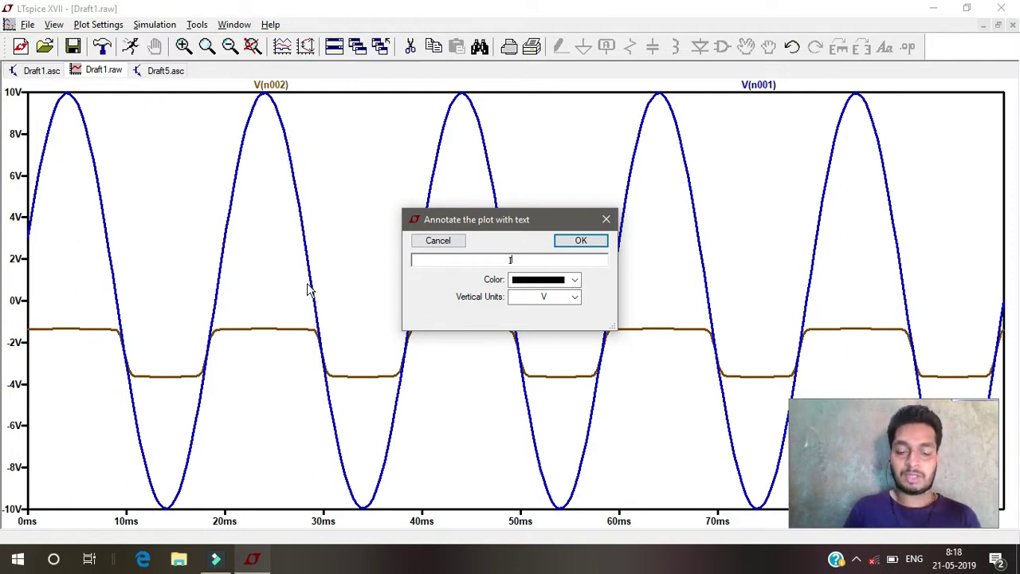
{"action": "type", "text": "Input"}
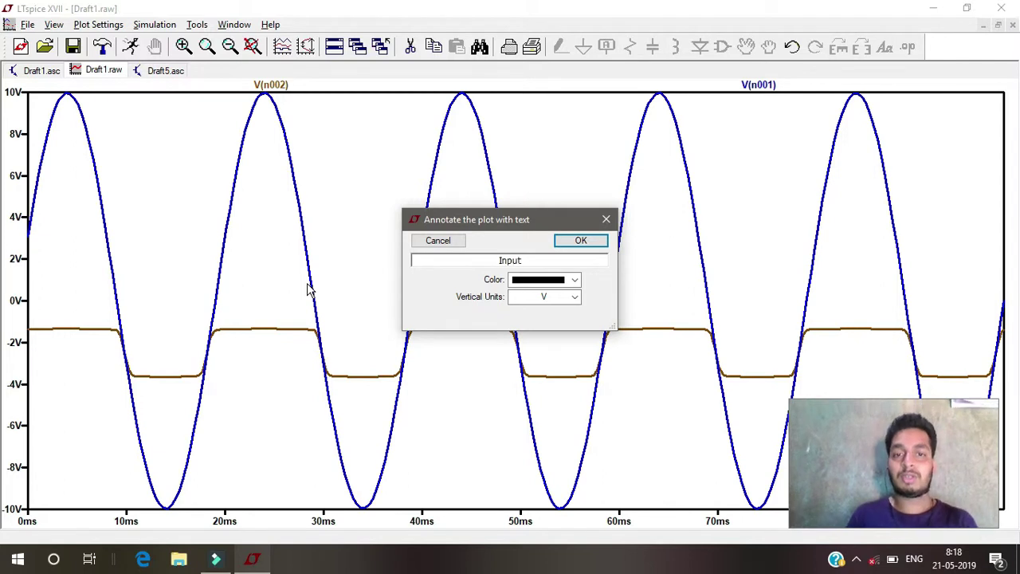
{"action": "left_click", "coordinate": [574, 280]}
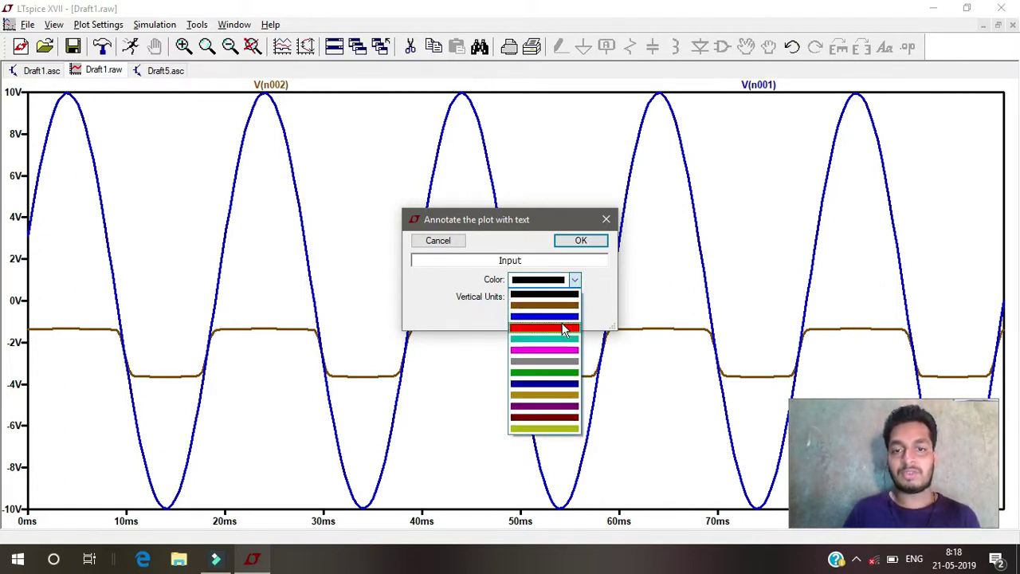
{"action": "left_click", "coordinate": [563, 319]}
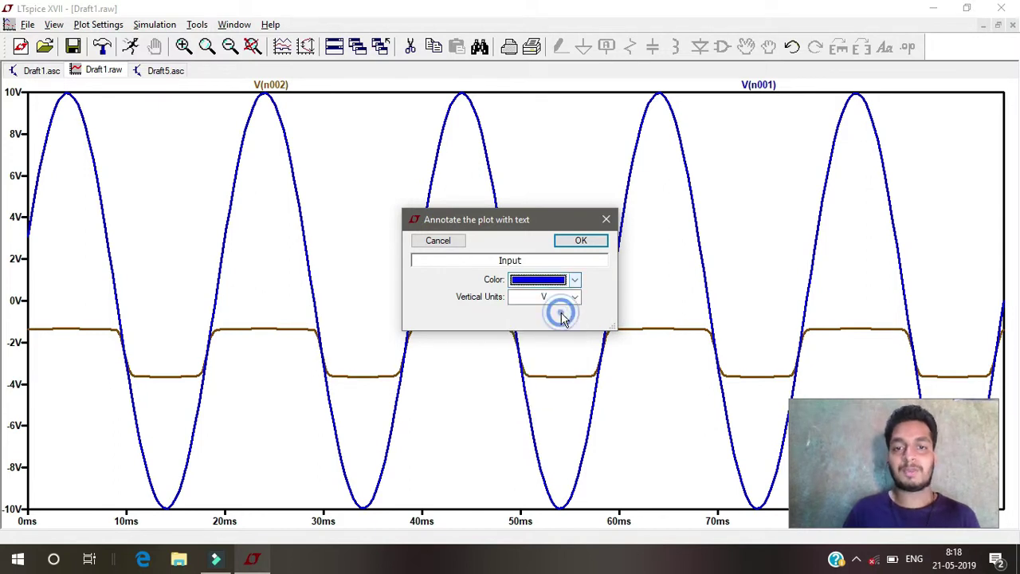
{"action": "left_click", "coordinate": [581, 239]}
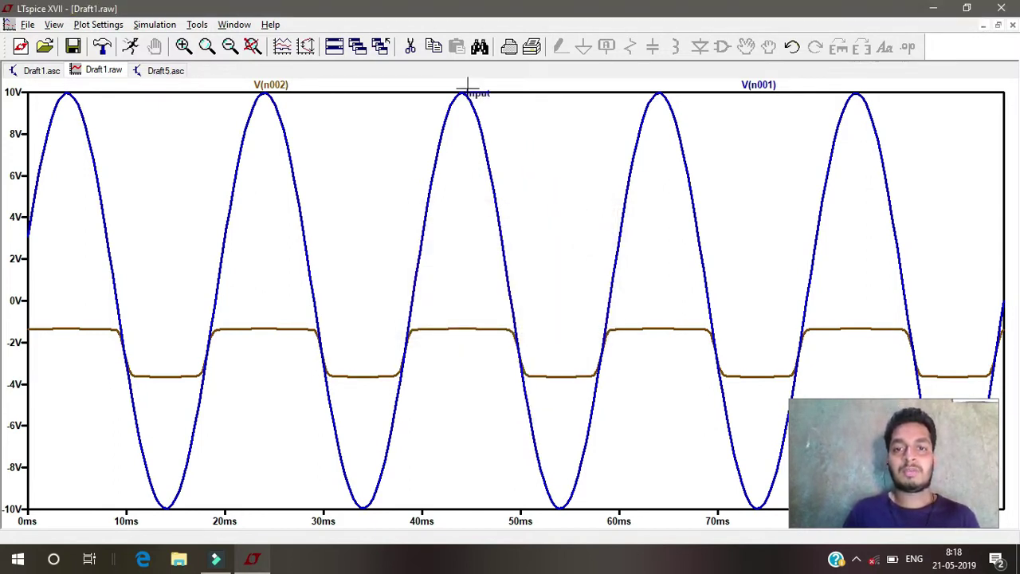
{"action": "left_click", "coordinate": [498, 127]}
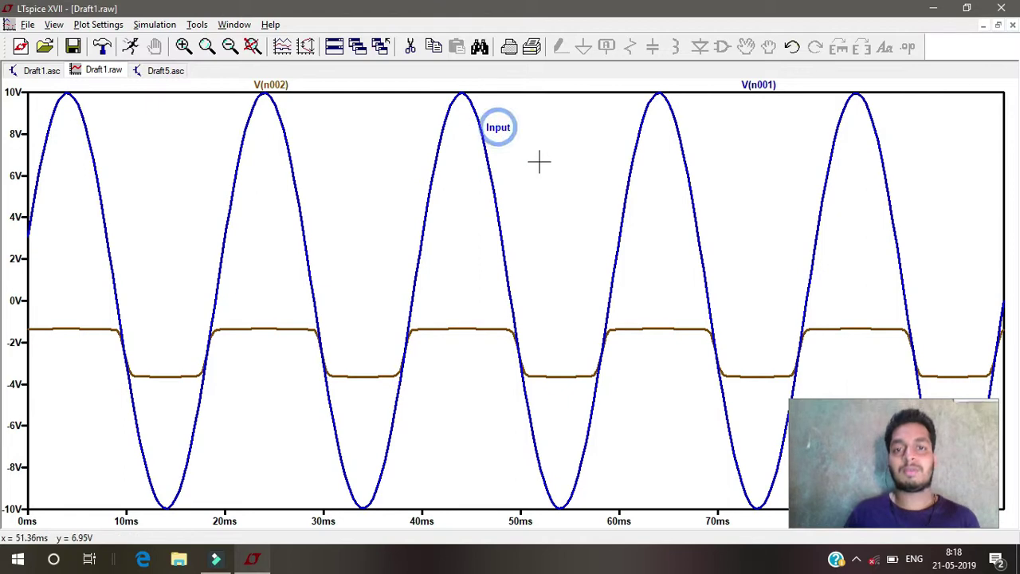
- Run View > FFT with only V(n001) selected in the waveform list
{"action": "right_click", "coordinate": [571, 220]}
{"action": "mouse_move", "coordinate": [607, 274]}
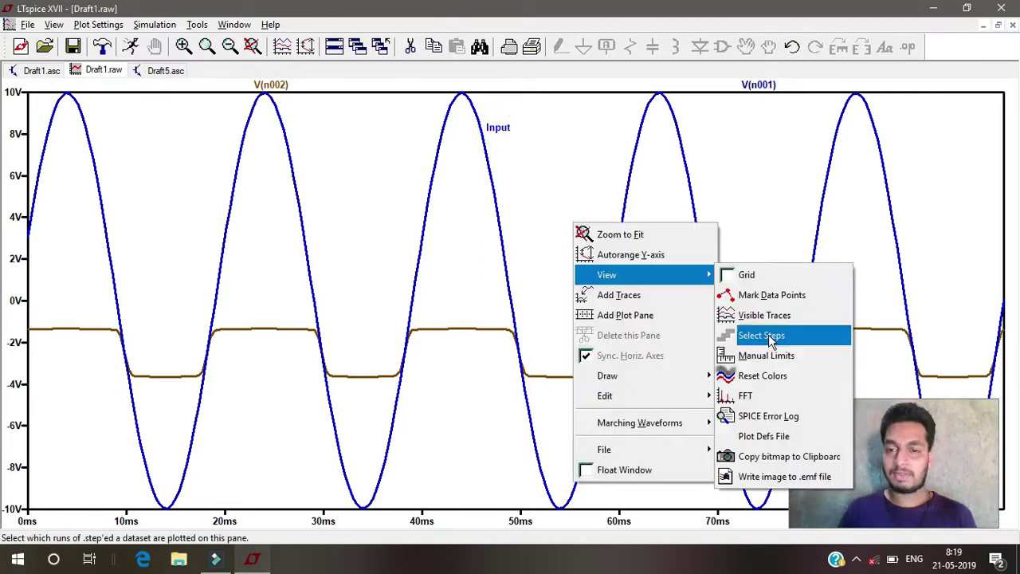
{"action": "left_click", "coordinate": [758, 398]}
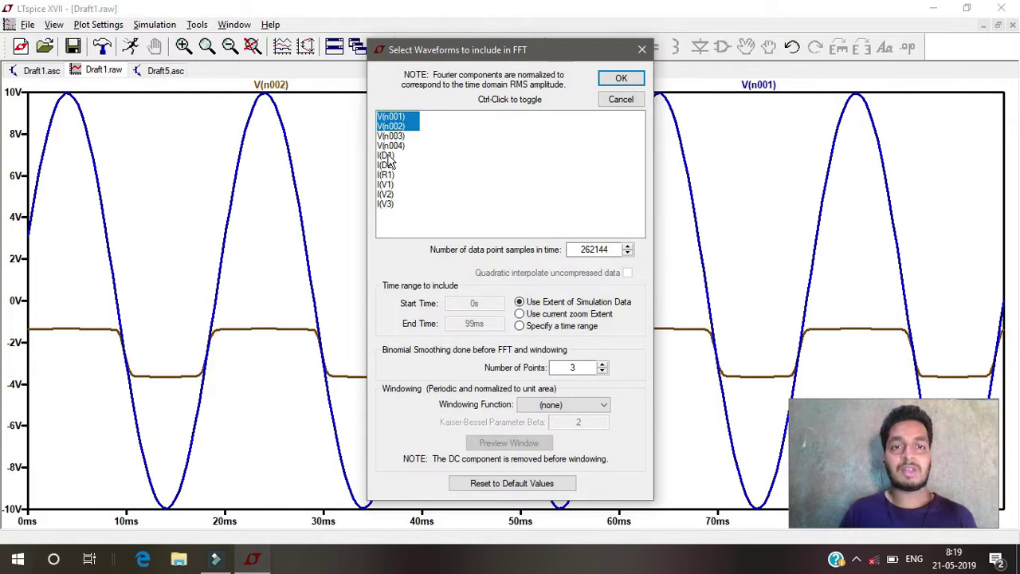
{"action": "left_click", "coordinate": [395, 127]}
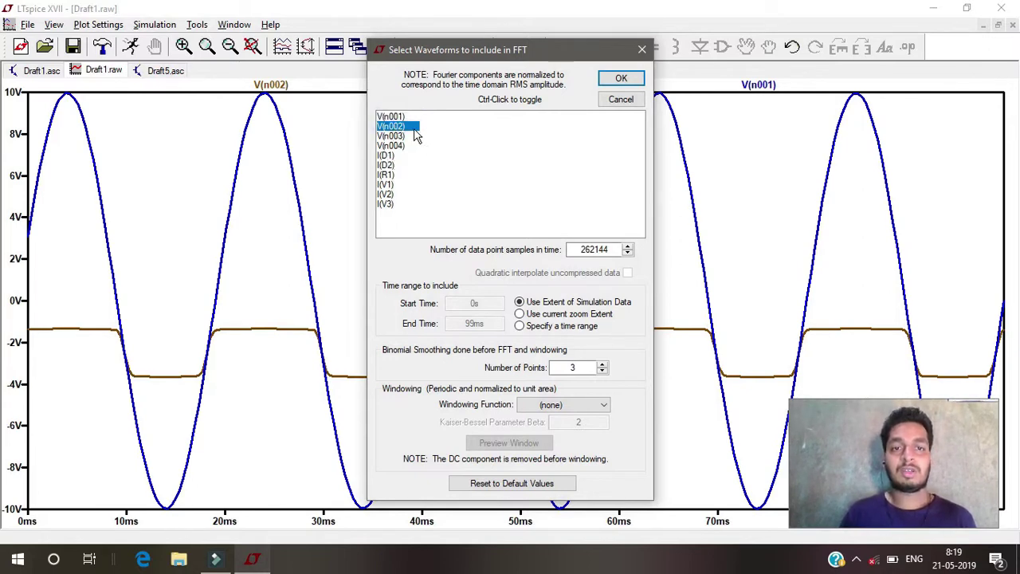
{"action": "left_click", "coordinate": [392, 116]}
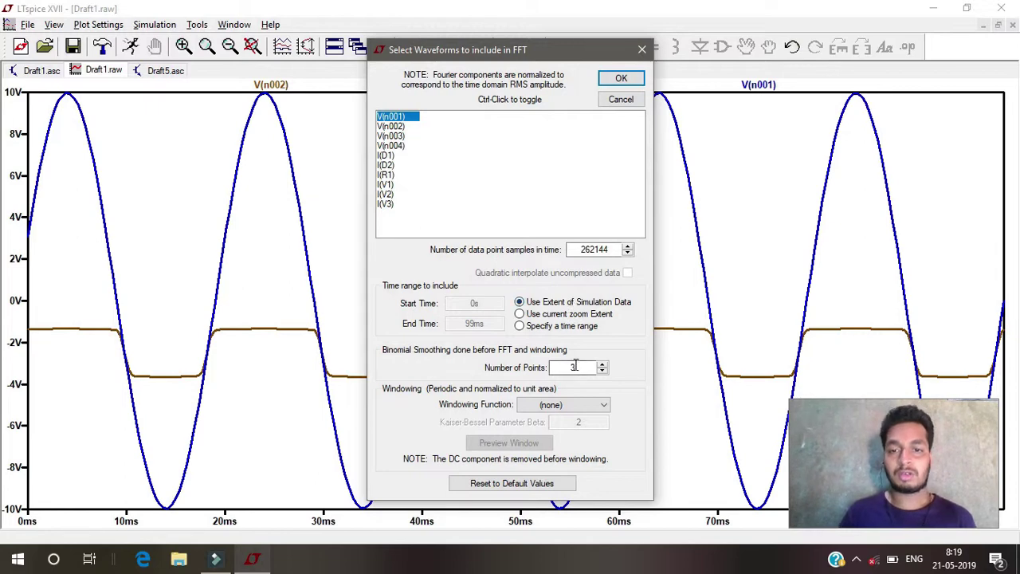
{"action": "left_click", "coordinate": [620, 78]}
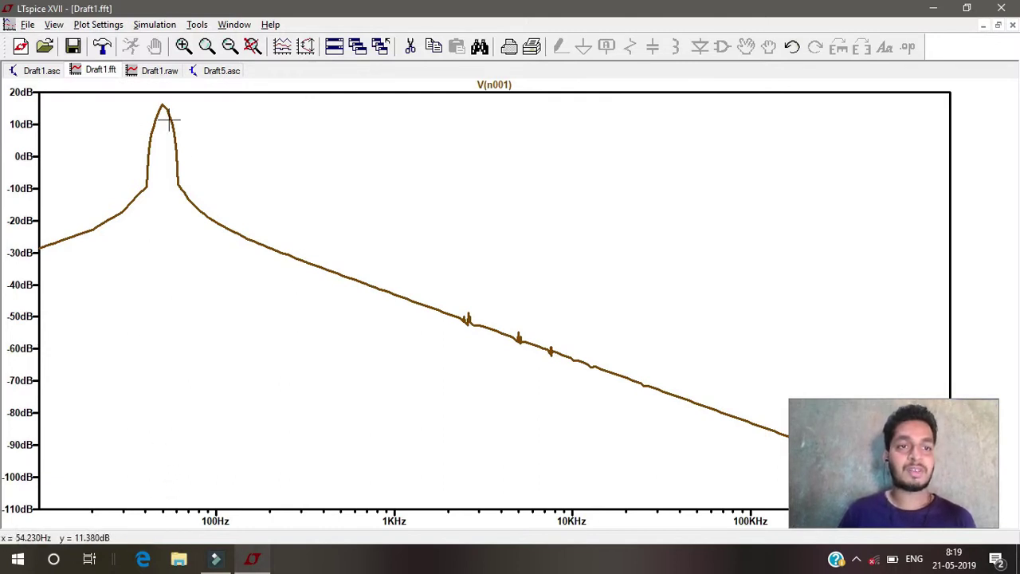
- Put Cursor 1 on the V(n001) spectrum peak, reading 50.2 Hz at 16.7 dB
{"action": "right_click", "coordinate": [323, 154]}
{"action": "right_click", "coordinate": [109, 110]}
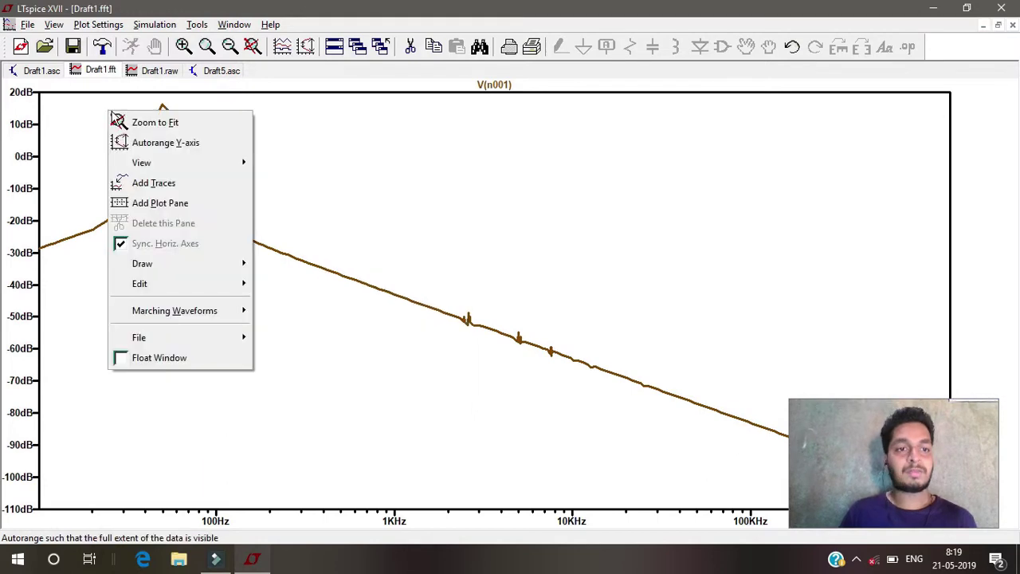
{"action": "left_click", "coordinate": [88, 147]}
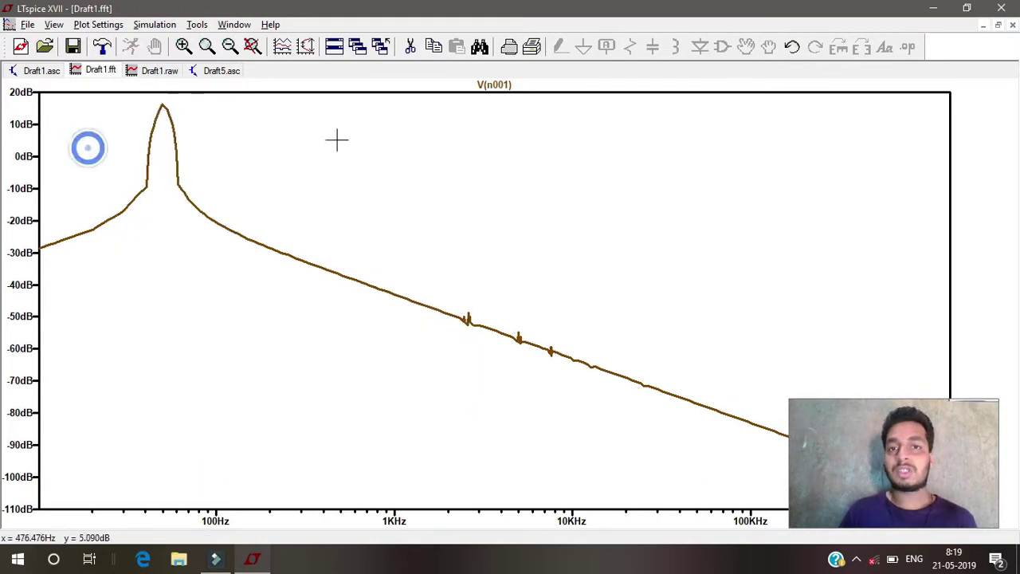
{"action": "left_click", "coordinate": [494, 86]}
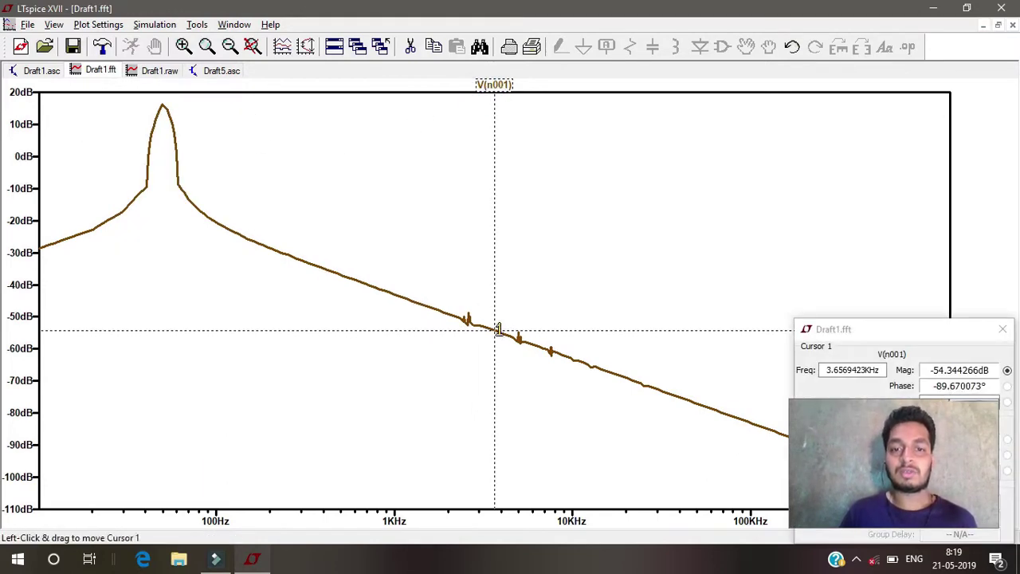
{"action": "mouse_move", "coordinate": [496, 330]}
{"action": "left_mouse_down"}
{"action": "mouse_move", "coordinate": [200, 151]}
{"action": "mouse_move", "coordinate": [163, 105]}
{"action": "left_mouse_up"}
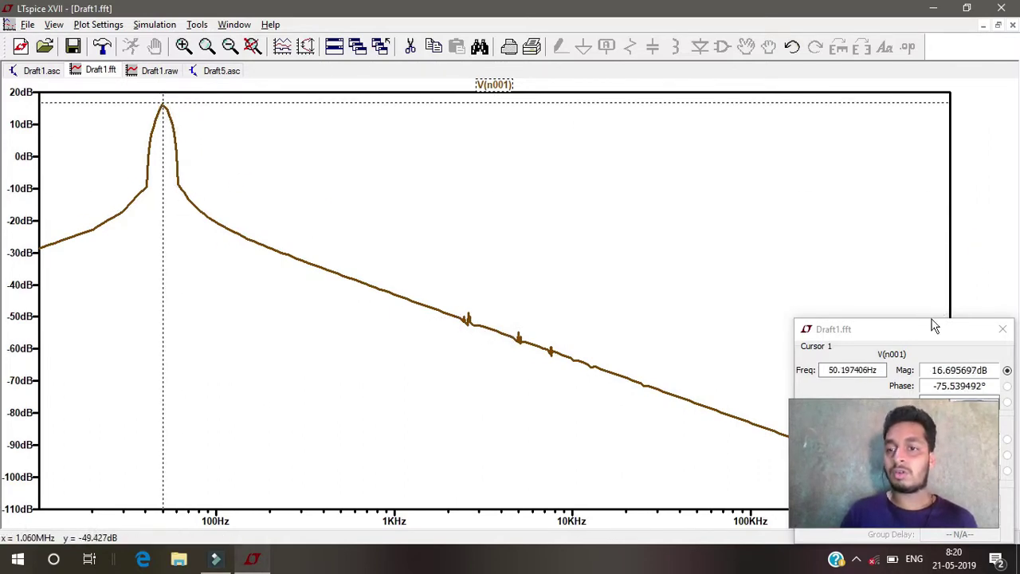
{"action": "left_click_drag", "start_coordinate": [925, 327], "coordinate": [679, 172]}
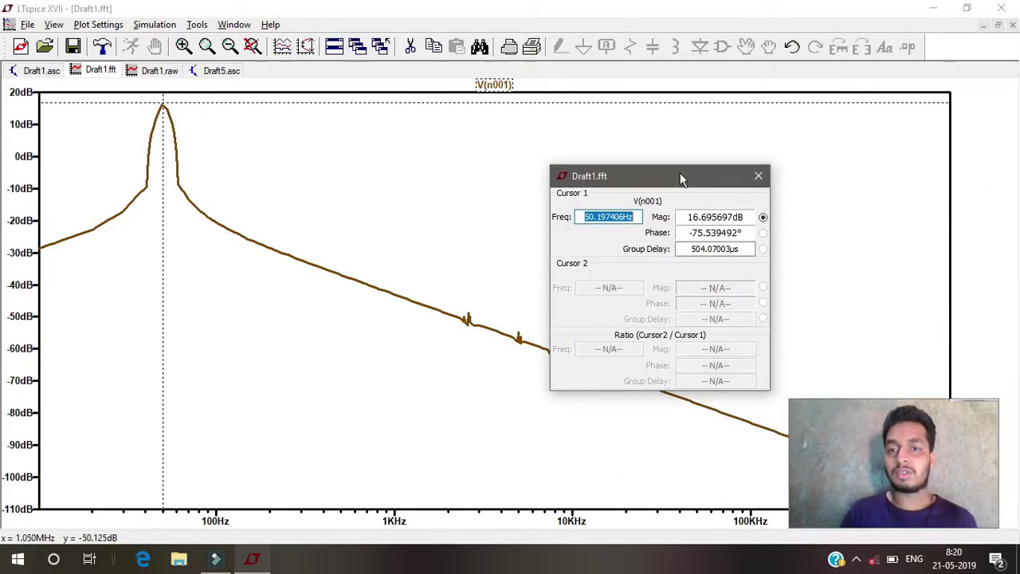
{"action": "left_click", "coordinate": [590, 217]}
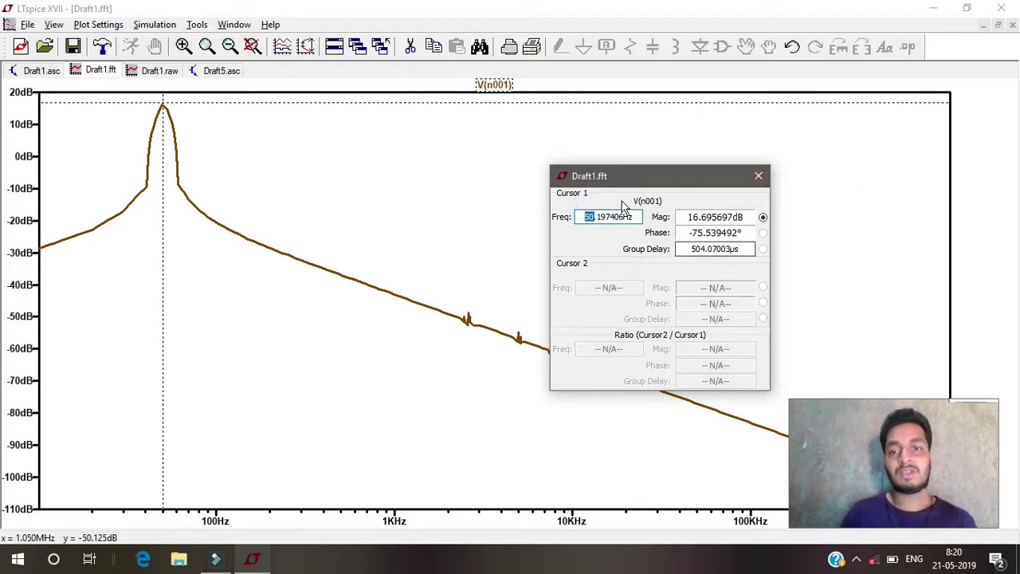
{"action": "left_click", "coordinate": [623, 217]}
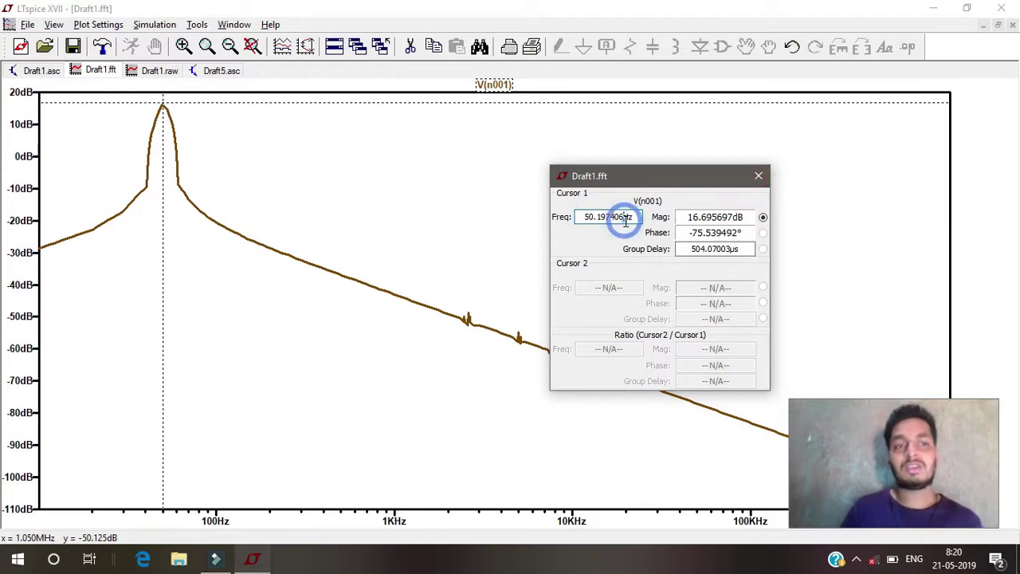
- Close the cursor readout and switch back to the Draft1.raw waveform tab
{"action": "left_click", "coordinate": [758, 175]}
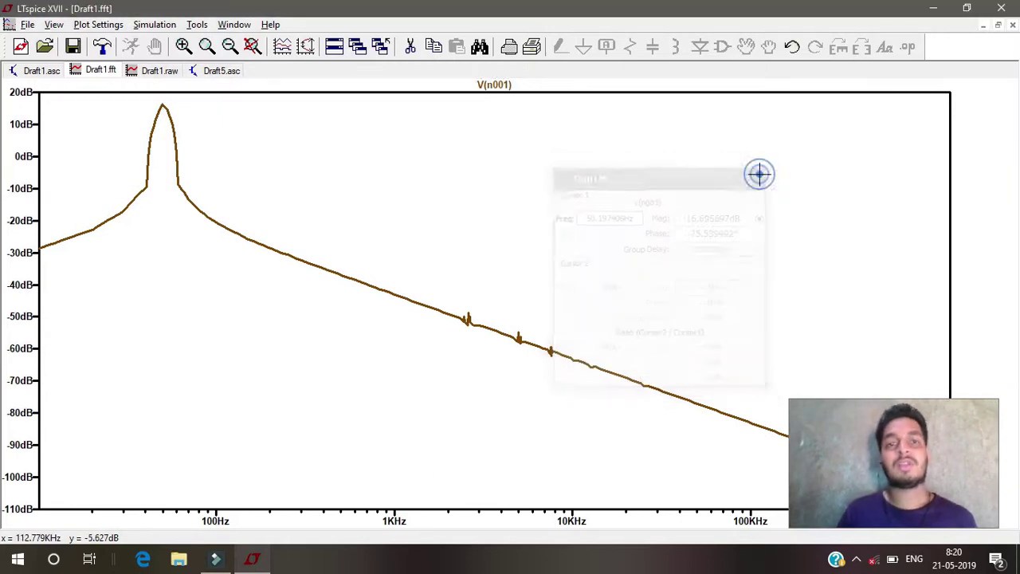
{"action": "left_click", "coordinate": [223, 70]}
{"action": "left_click", "coordinate": [163, 70]}
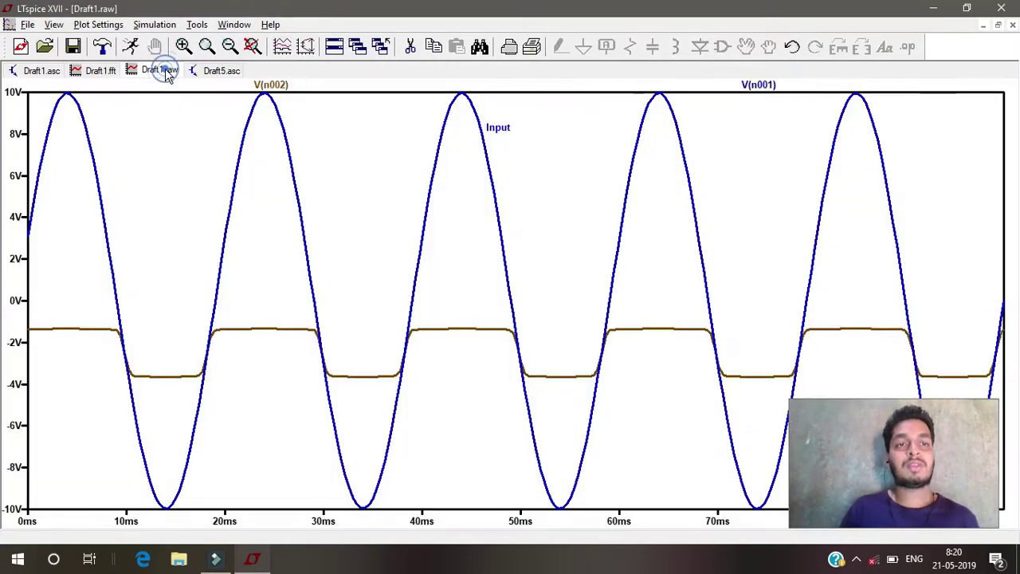